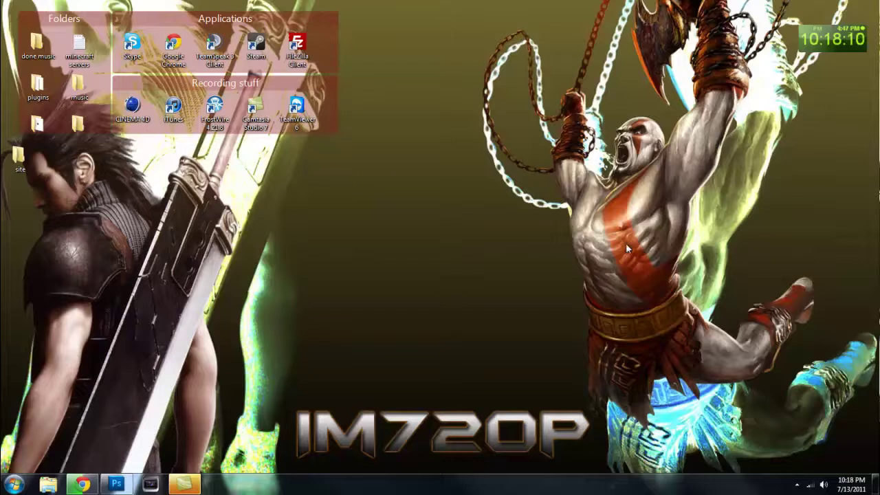
- Bring Photoshop forward and browse the warrior, armored knight, dark elf and lightning knight renders, ending on 570_full.png
click(115, 484)
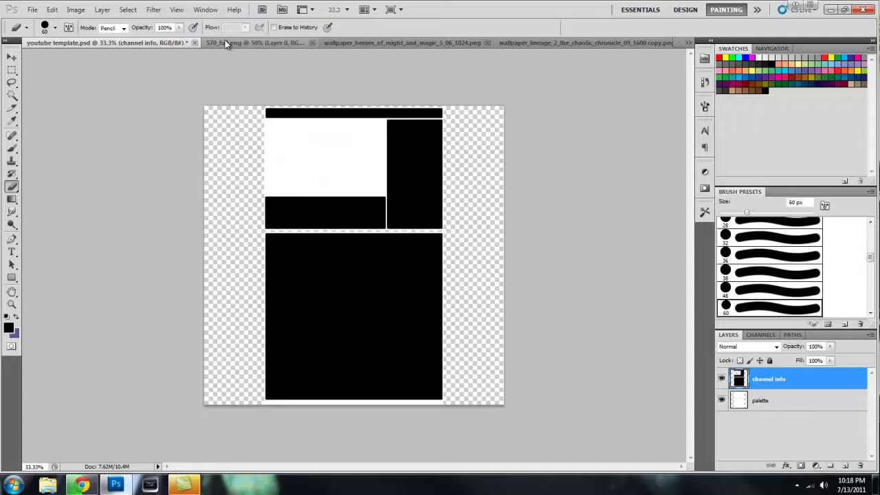
click(225, 42)
click(357, 46)
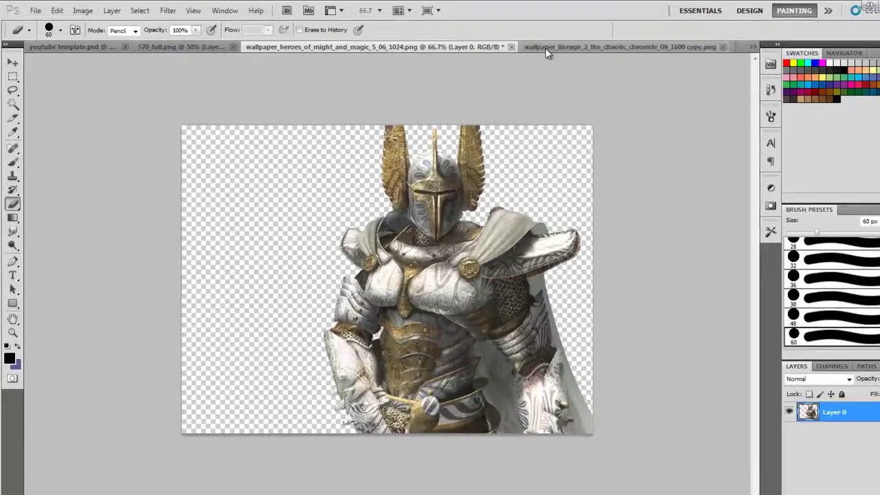
click(576, 43)
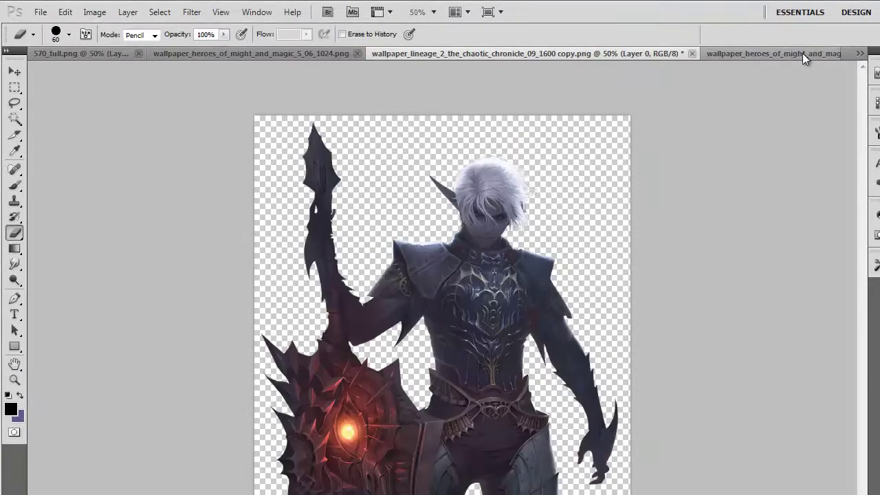
click(802, 53)
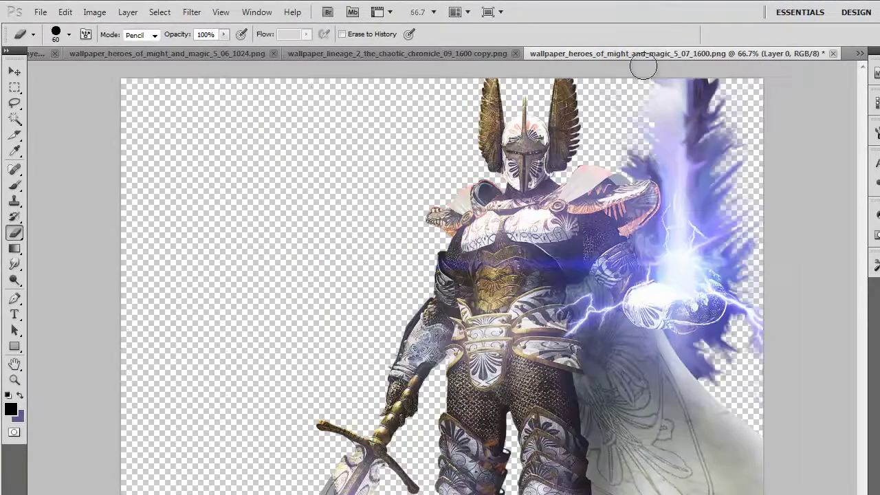
click(393, 55)
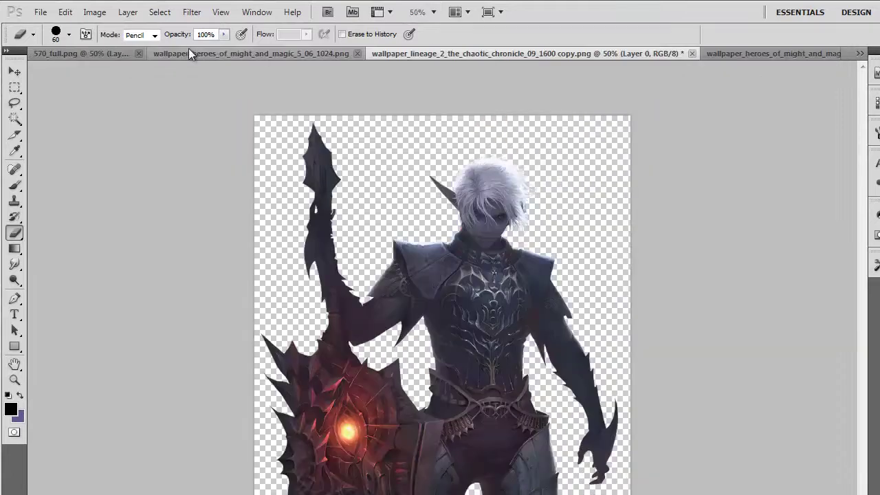
click(189, 48)
click(62, 55)
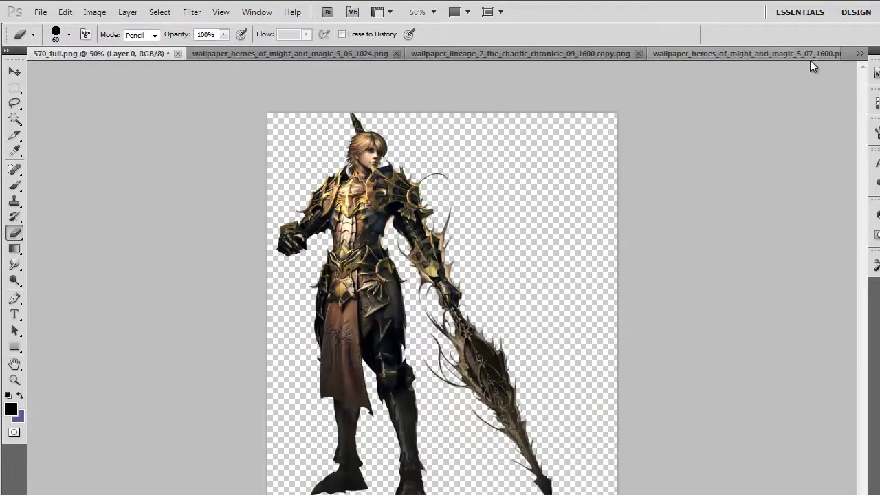
- Create a new transparent 400×200 pixel document
click(31, 13)
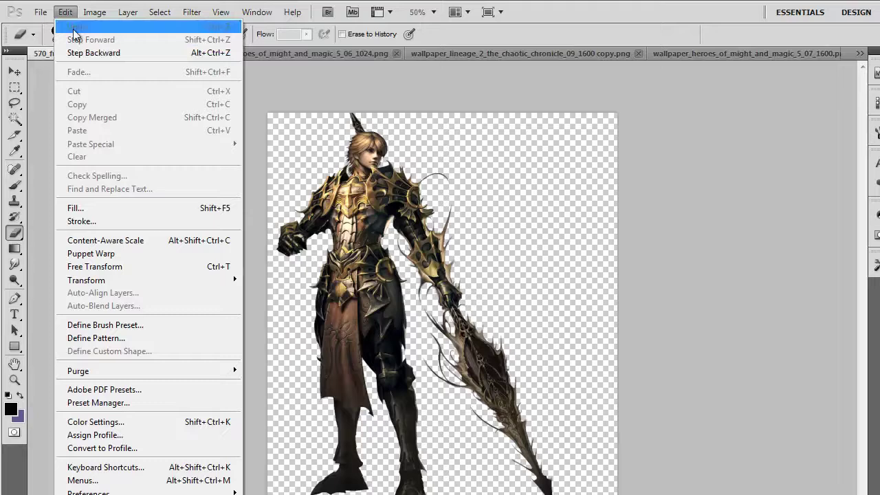
click(55, 29)
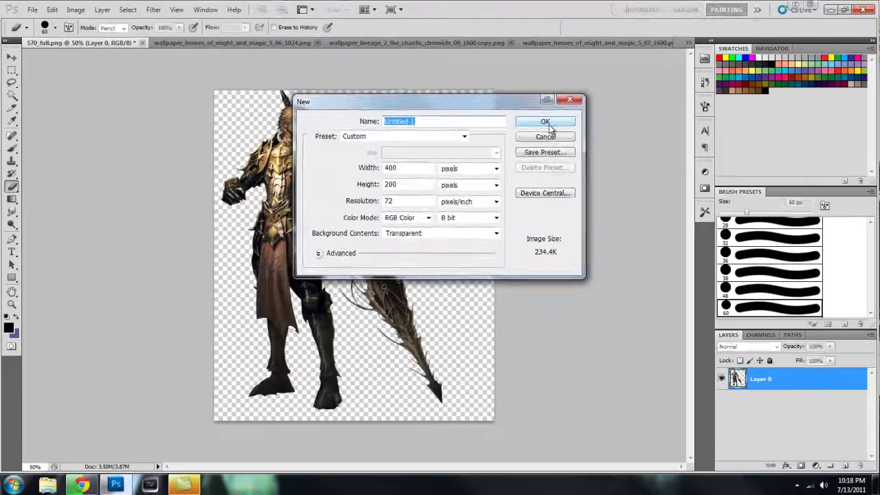
click(681, 151)
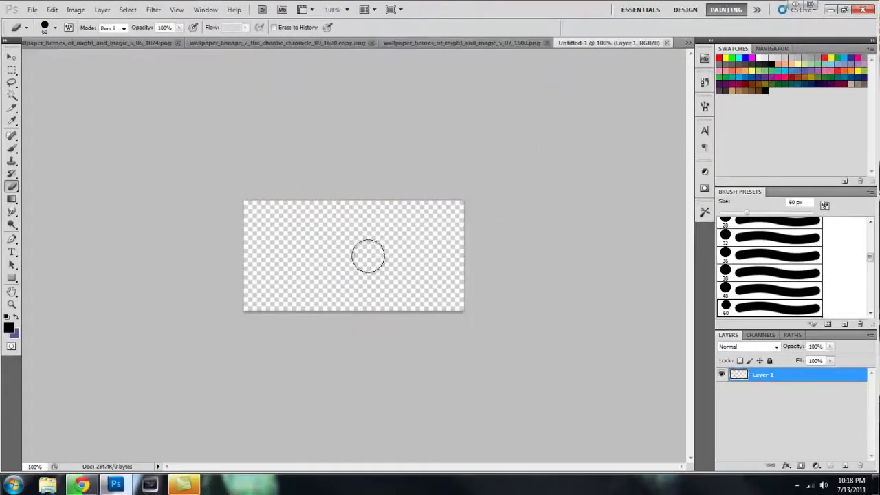
- Float the lightning knight image in its own smaller window beside the canvas
drag(471, 43, 265, 146)
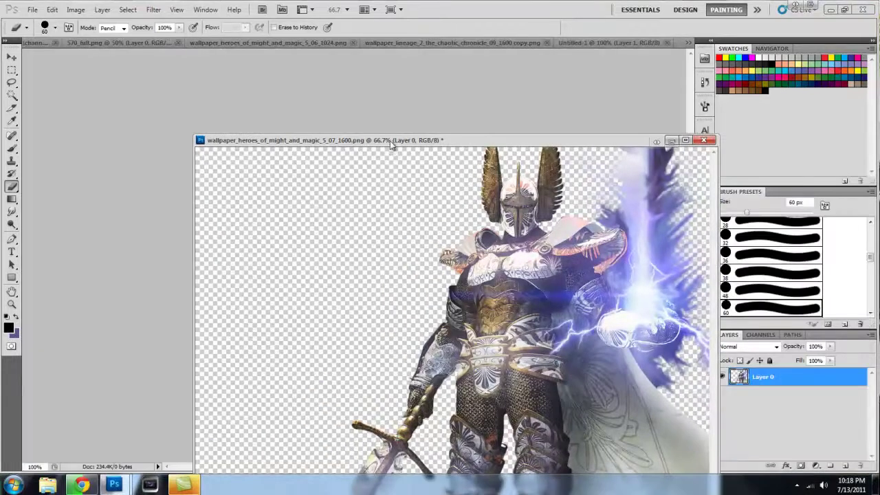
drag(390, 143, 312, 61)
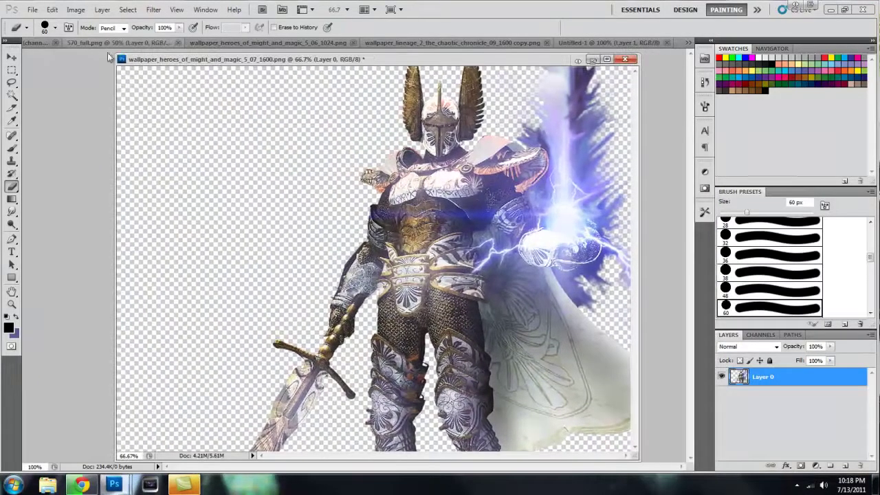
drag(115, 58, 396, 196)
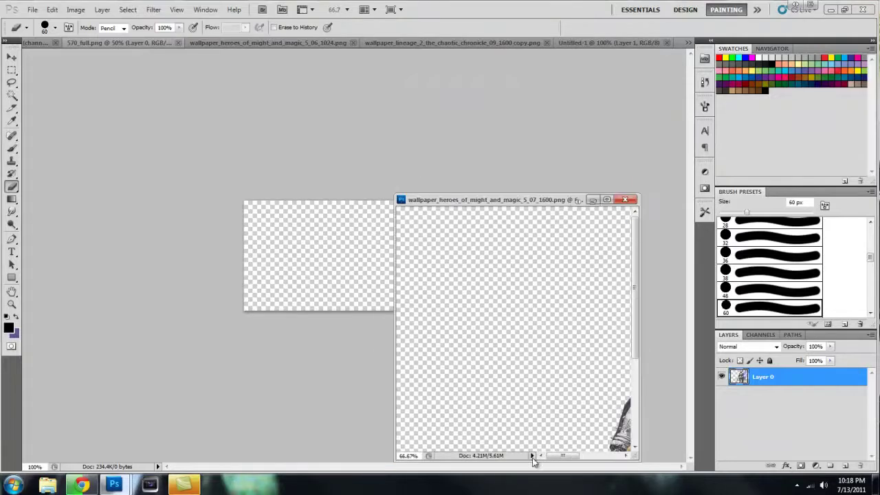
drag(552, 454, 601, 454)
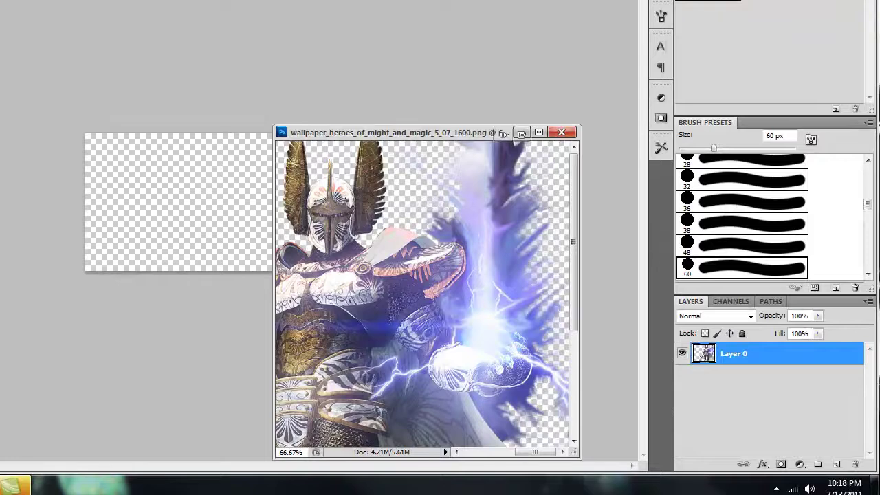
- Sample the knight image's bluish colour and shift it to a dark violet background colour
click(83, 267)
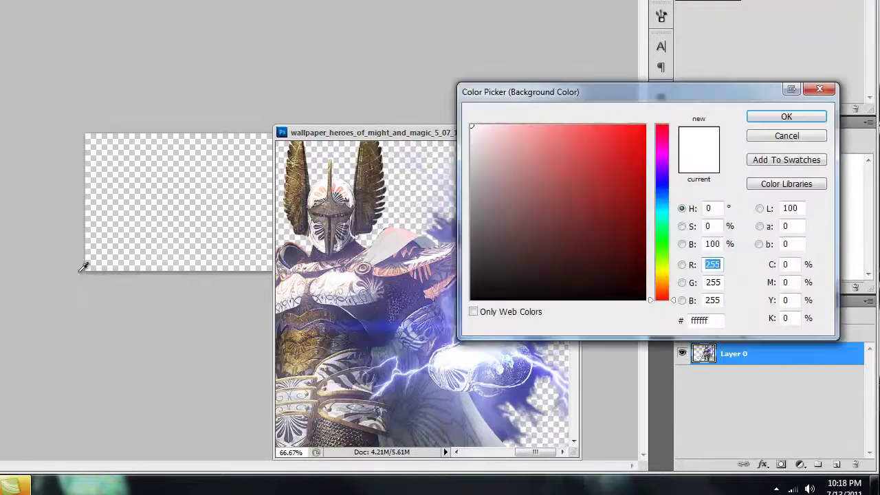
drag(442, 294, 347, 249)
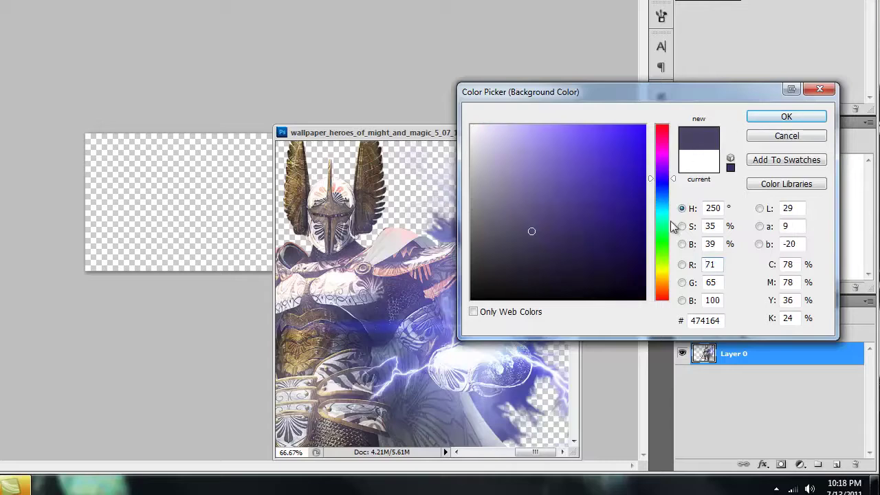
click(662, 197)
drag(660, 197, 660, 171)
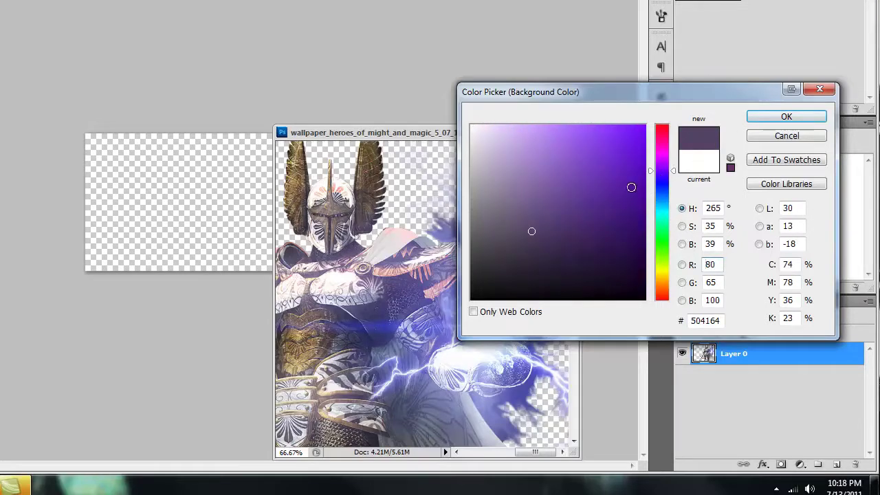
click(627, 199)
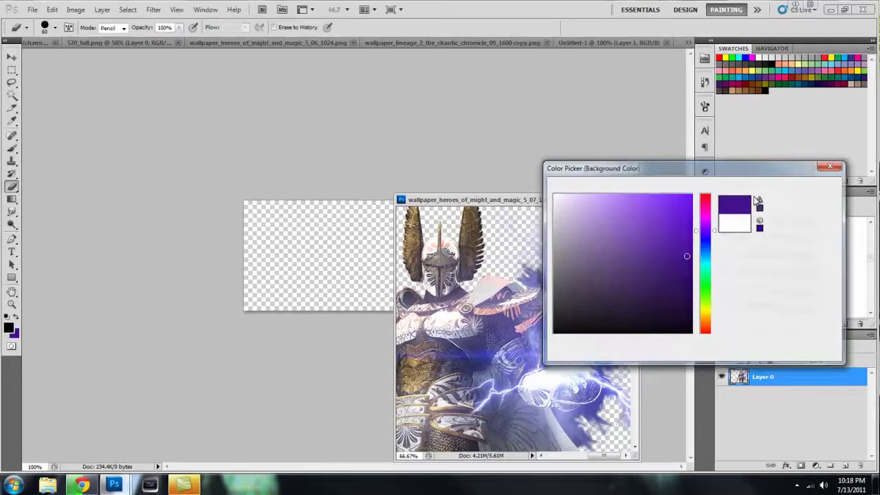
click(786, 117)
- Keep the floating knight image open and move its window to the right
click(625, 200)
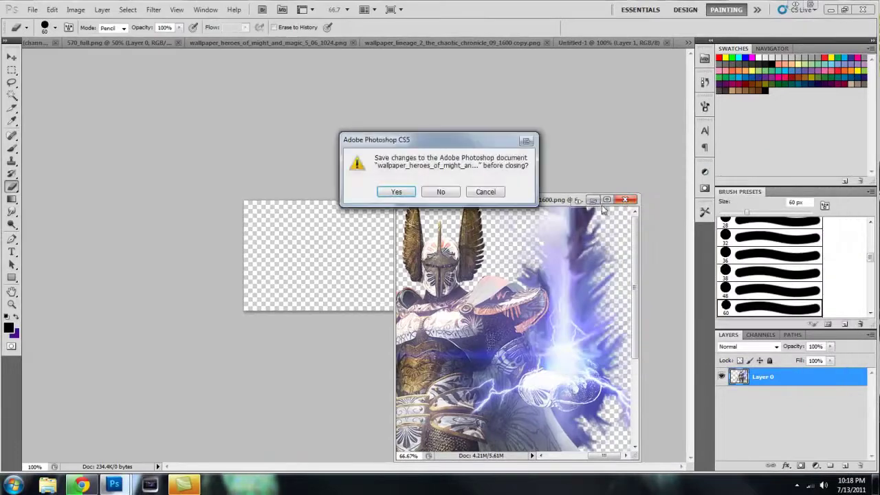
click(486, 192)
drag(495, 200, 579, 178)
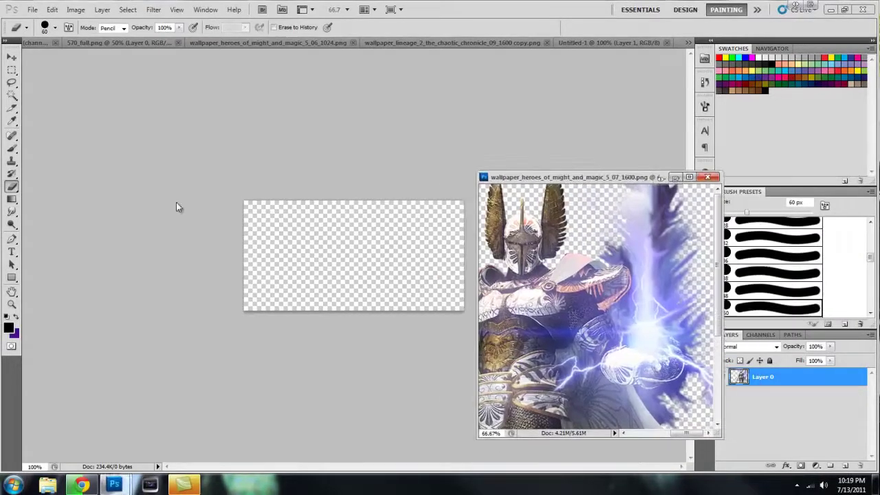
- Copy the lightning knight image into Untitled-1 and dock its window back as a tab
click(12, 58)
drag(581, 314, 408, 323)
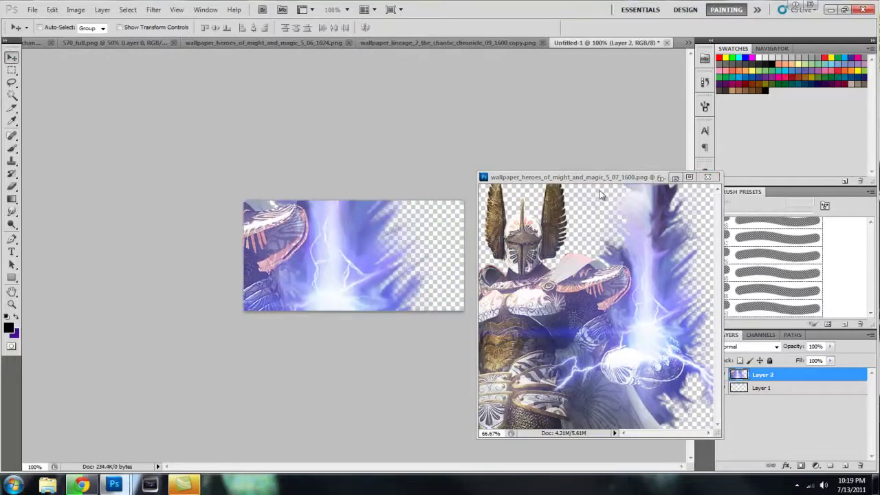
drag(603, 177, 494, 53)
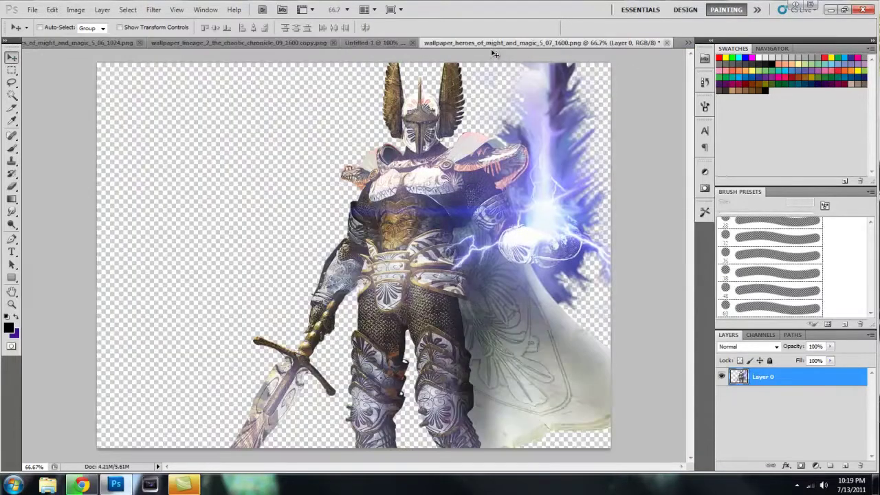
click(367, 40)
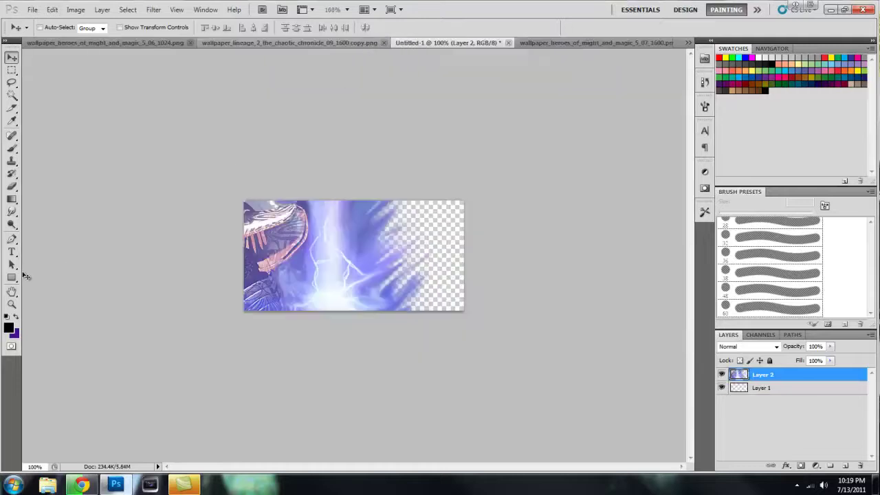
- Add Layer 3 at the bottom of the stack and fill it with purple Render Clouds
click(847, 466)
drag(772, 380, 773, 411)
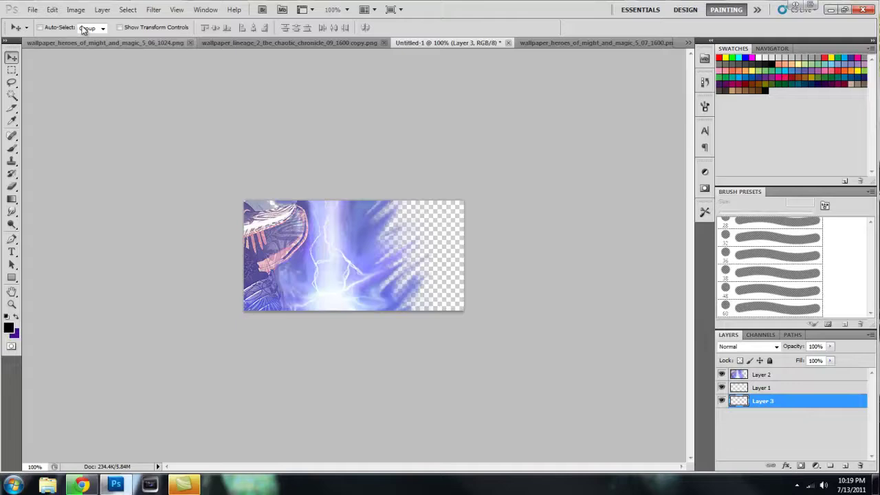
click(153, 10)
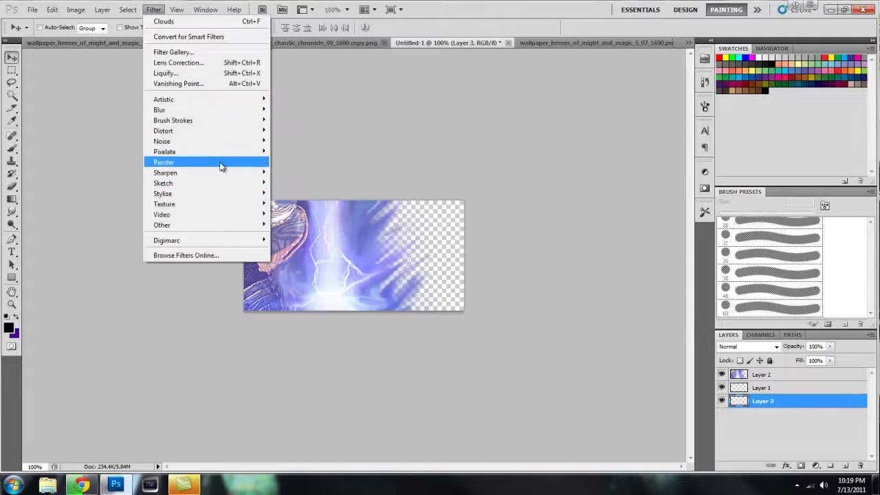
mouse_move(232, 163)
click(310, 165)
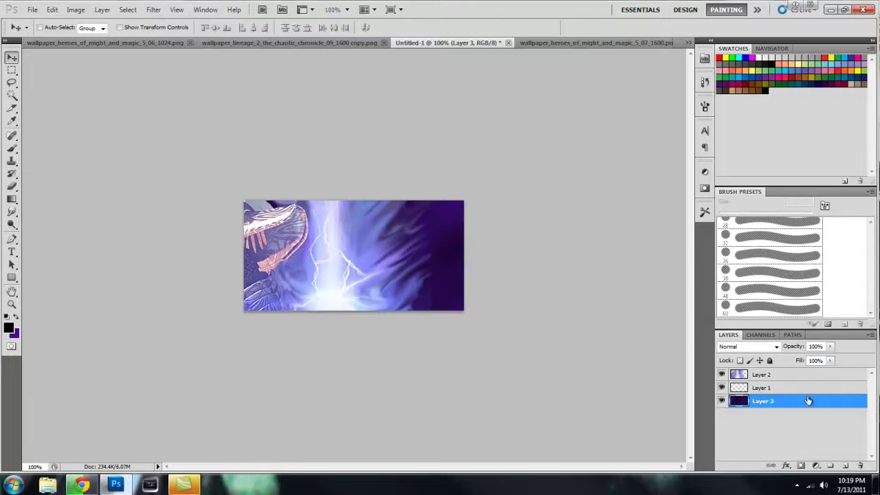
drag(805, 377, 808, 370)
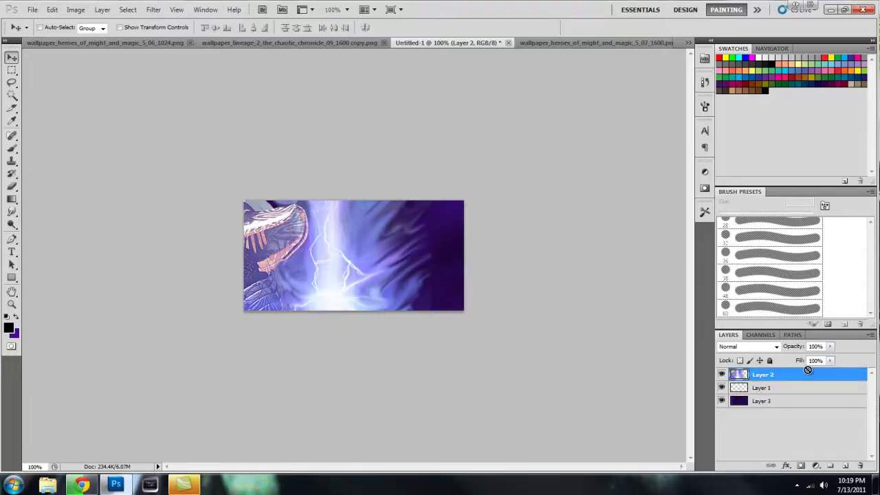
- Scale the knight art to 39.10% at the banner's left, apply it, and duplicate its layer
key(ctrl+t)
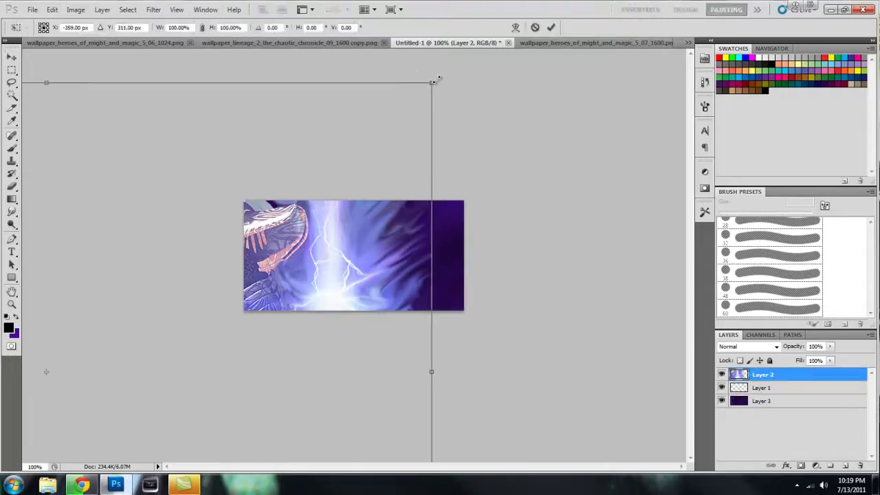
drag(411, 97, 439, 177)
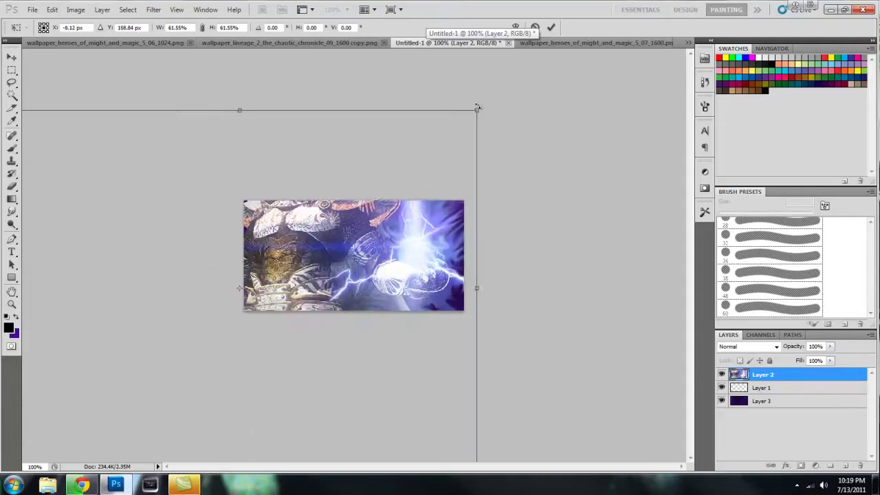
drag(480, 110, 333, 278)
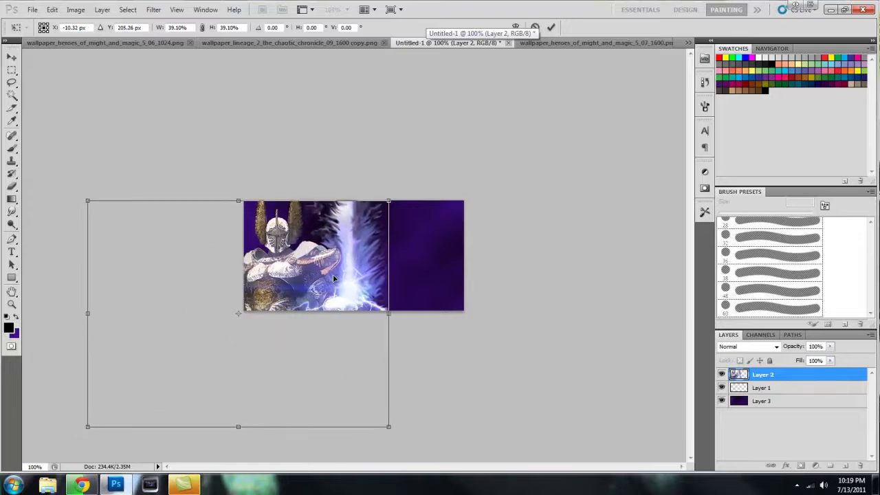
click(12, 60)
click(401, 186)
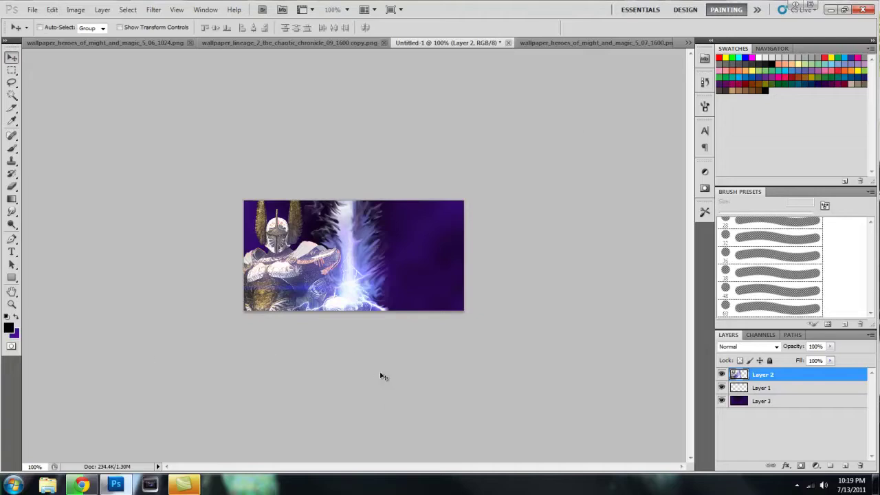
drag(837, 378, 845, 465)
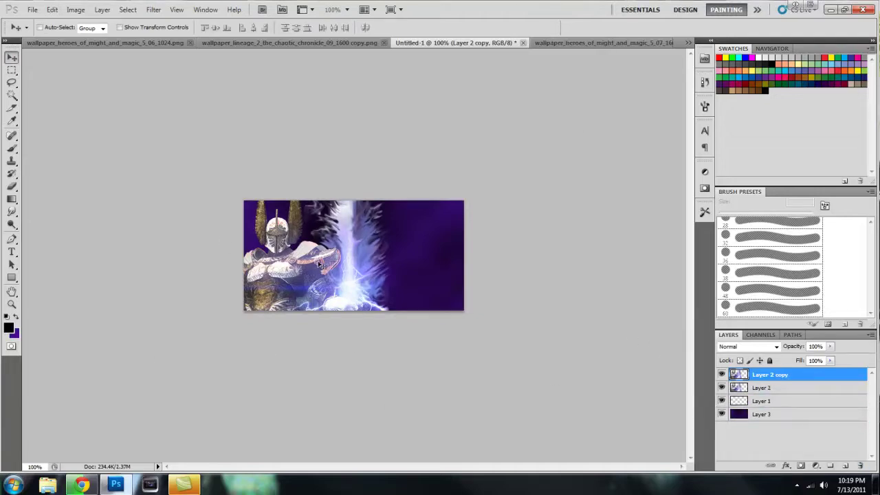
- Nudge the knight copy and move the original knight layer right beside it
mouse_move(318, 264)
mouse_down()
mouse_move(328, 269)
mouse_move(319, 265)
mouse_up()
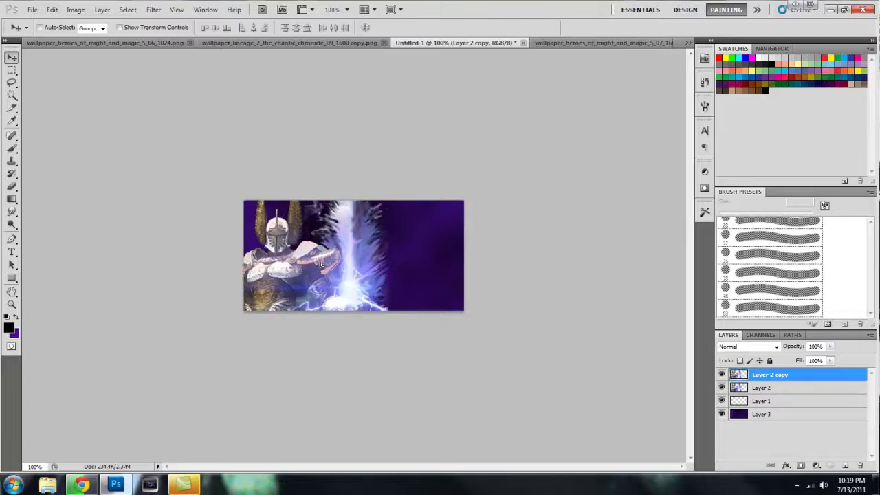
click(774, 389)
drag(324, 272, 434, 275)
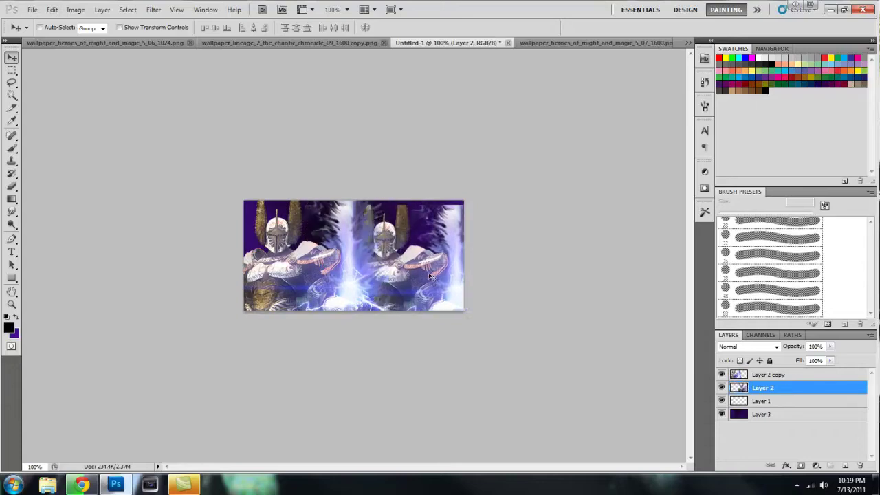
- Rotate Layer 2 by -90° and move it to the lower right so only streaks show
key(ctrl+t)
drag(146, 328, 366, 426)
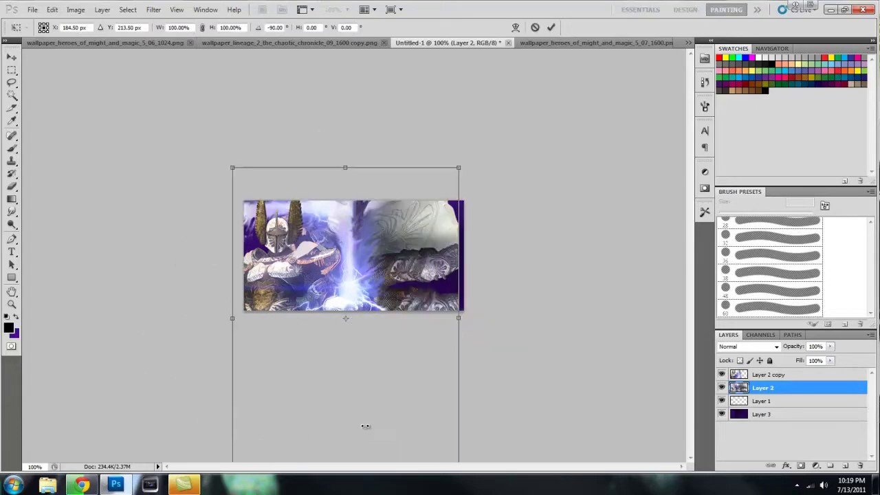
drag(385, 294, 513, 392)
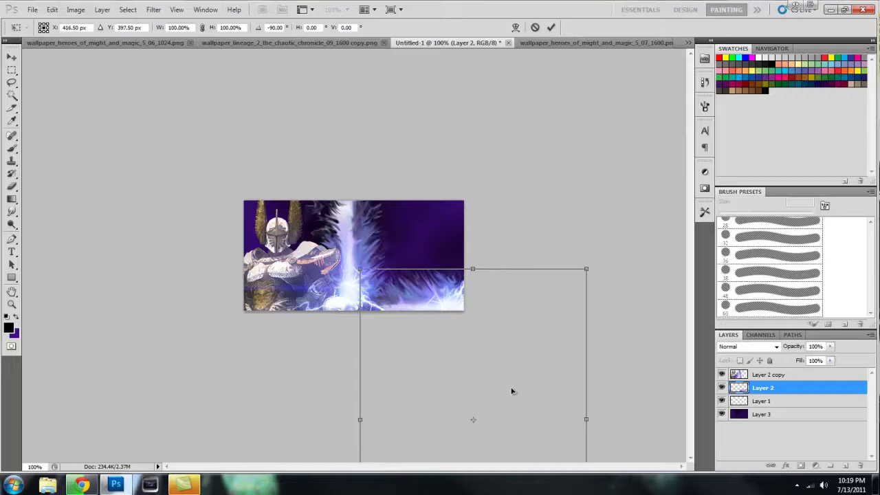
click(11, 57)
click(421, 192)
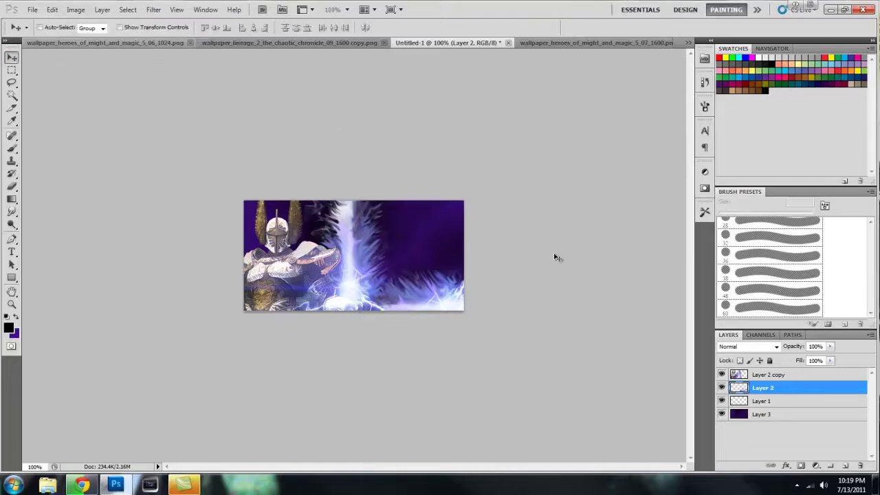
- Duplicate the rotated knight layer and smudge Layer 2's streaks upward into flame spikes
drag(835, 392, 847, 466)
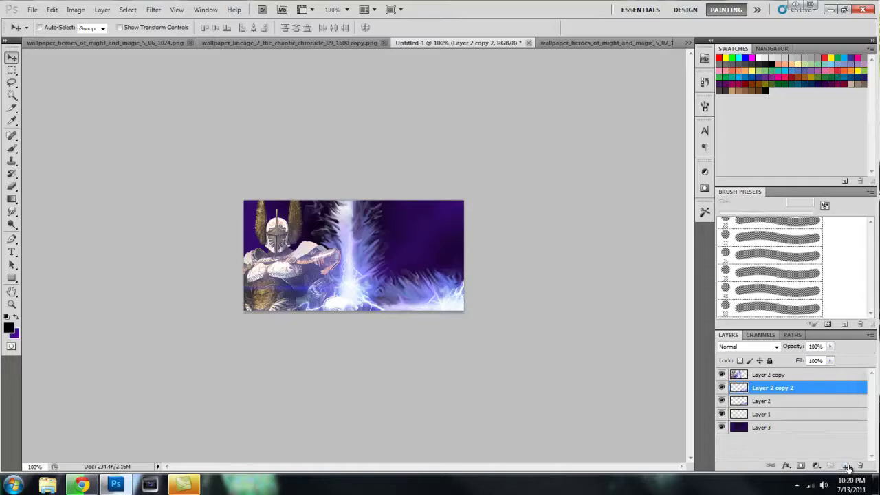
click(769, 402)
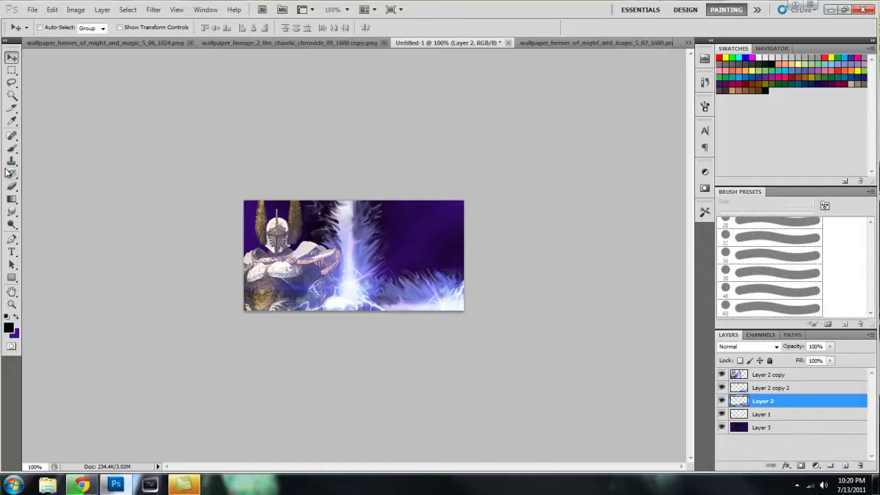
click(13, 213)
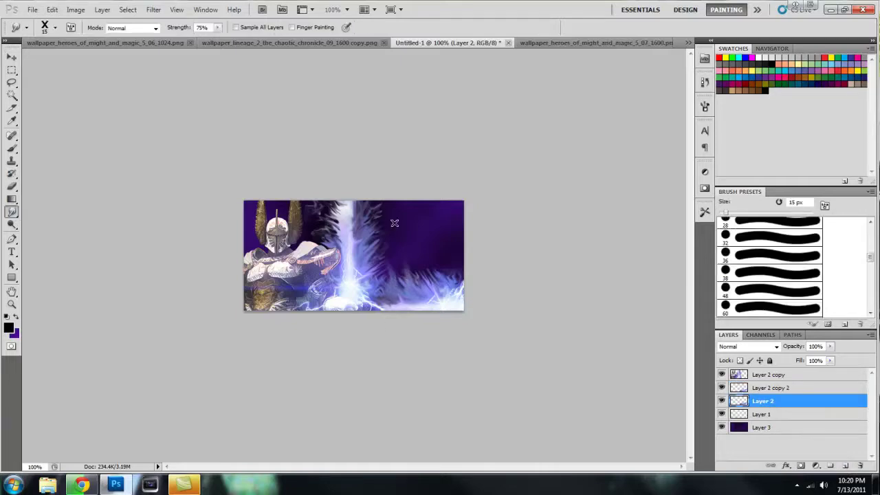
mouse_move(419, 289)
mouse_down()
mouse_move(419, 259)
mouse_move(439, 255)
mouse_up()
drag(461, 286, 460, 252)
drag(407, 283, 407, 251)
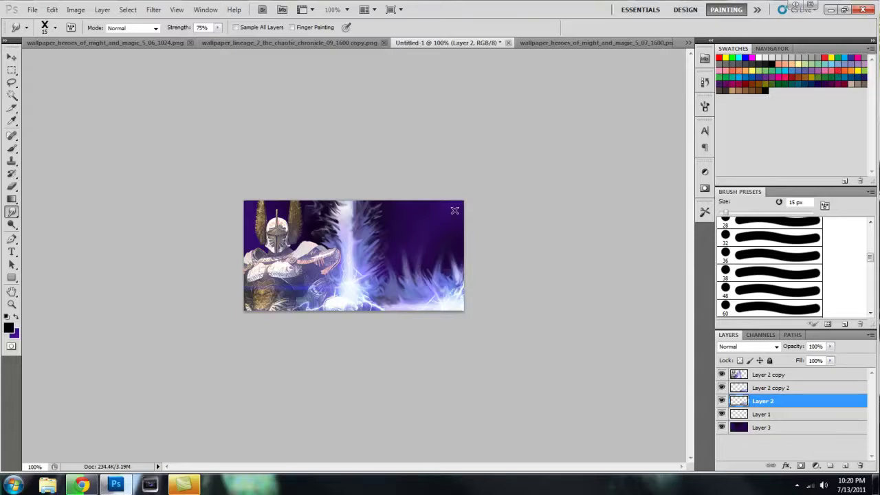
drag(422, 292, 422, 259)
mouse_move(399, 296)
mouse_down()
mouse_move(397, 258)
mouse_move(416, 256)
mouse_up()
mouse_move(429, 286)
mouse_down()
mouse_move(429, 253)
mouse_move(454, 238)
mouse_up()
- Set Layer 2's blending mode to Divide
click(750, 347)
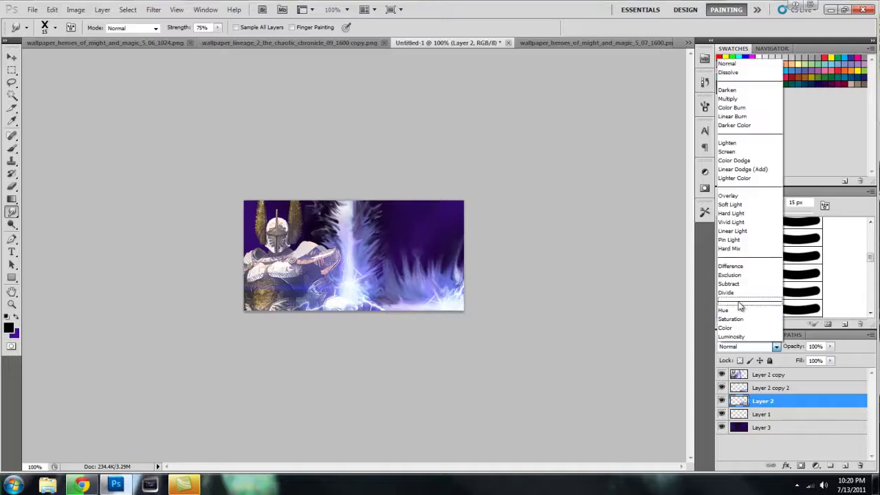
click(750, 346)
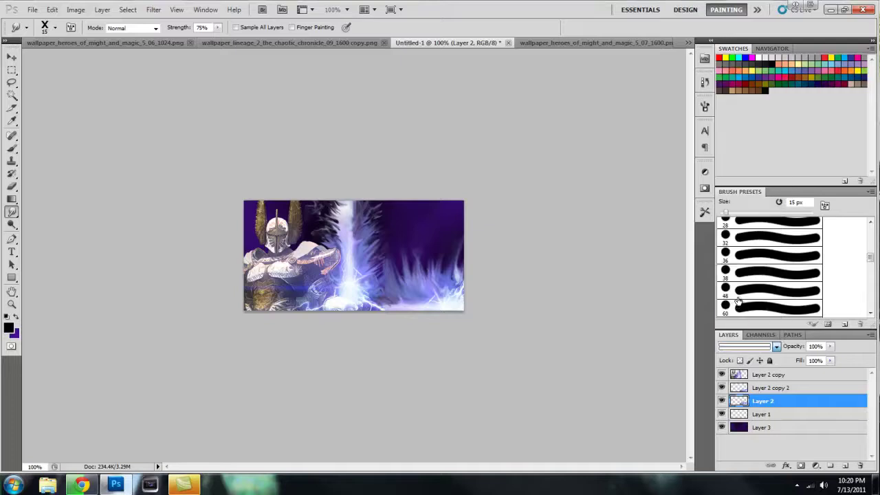
click(753, 345)
click(746, 294)
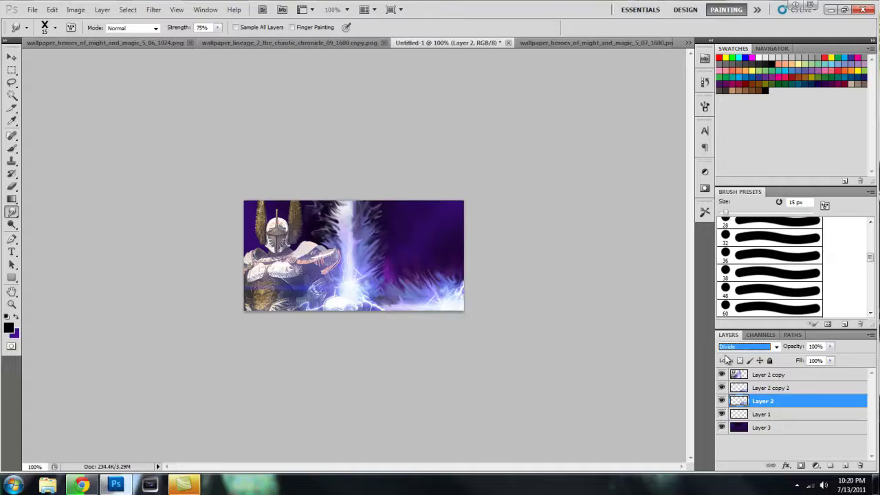
key(Down)
key(Up)
- Smudge Layer 2 copy 2 into bright flame streaks and set its blending to Divide
click(782, 390)
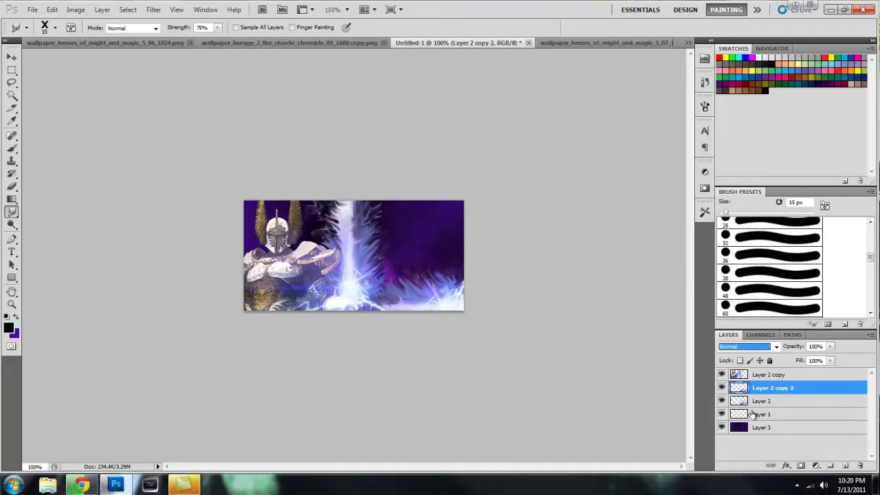
mouse_move(396, 294)
mouse_down()
mouse_move(392, 271)
mouse_move(420, 269)
mouse_move(407, 258)
mouse_up()
mouse_move(431, 297)
mouse_down()
mouse_move(417, 256)
mouse_move(396, 249)
mouse_up()
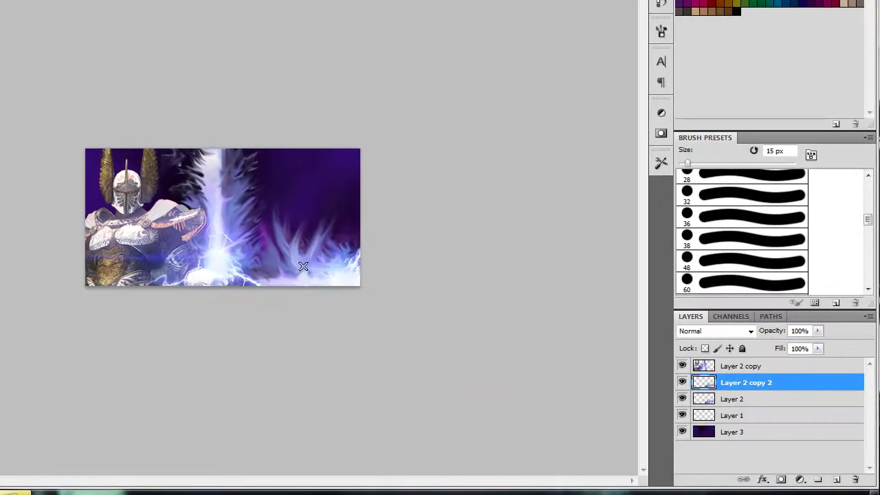
drag(317, 272, 341, 196)
drag(356, 259, 333, 154)
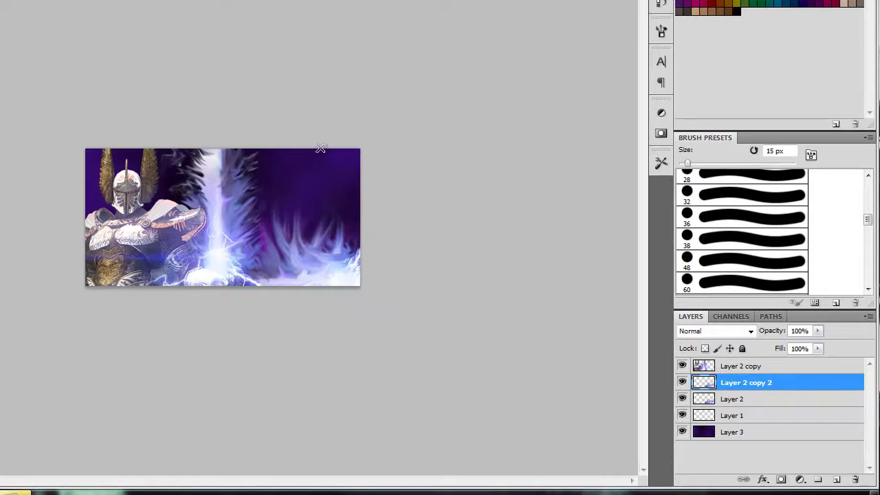
click(707, 335)
key(Escape)
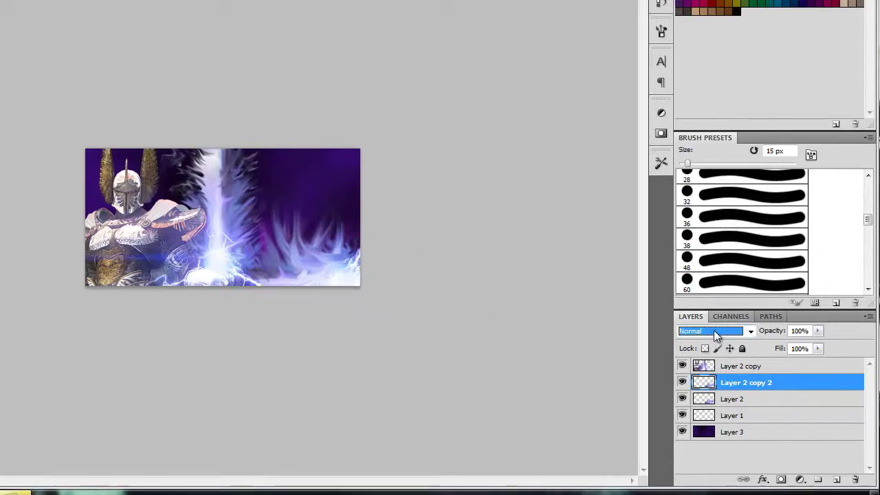
click(715, 335)
click(715, 264)
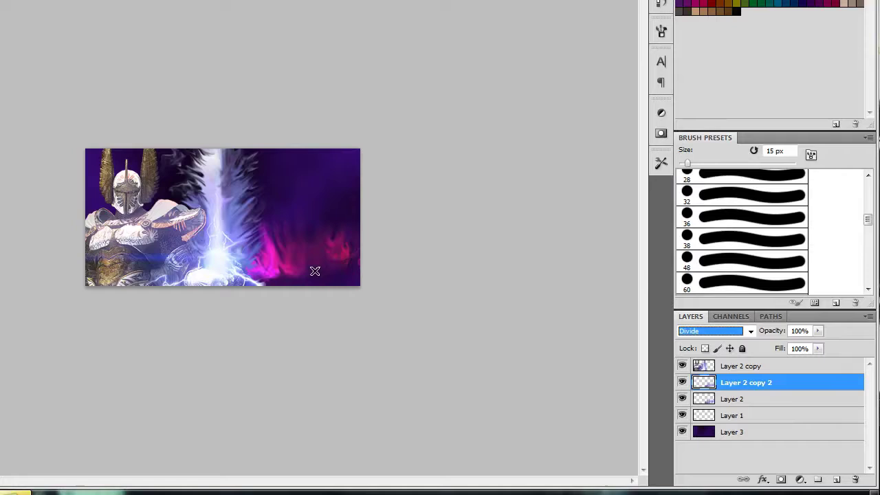
- Merge Layer 2 and Layer 2 copy 2 into one layer
click(748, 392)
right_click(748, 392)
click(728, 396)
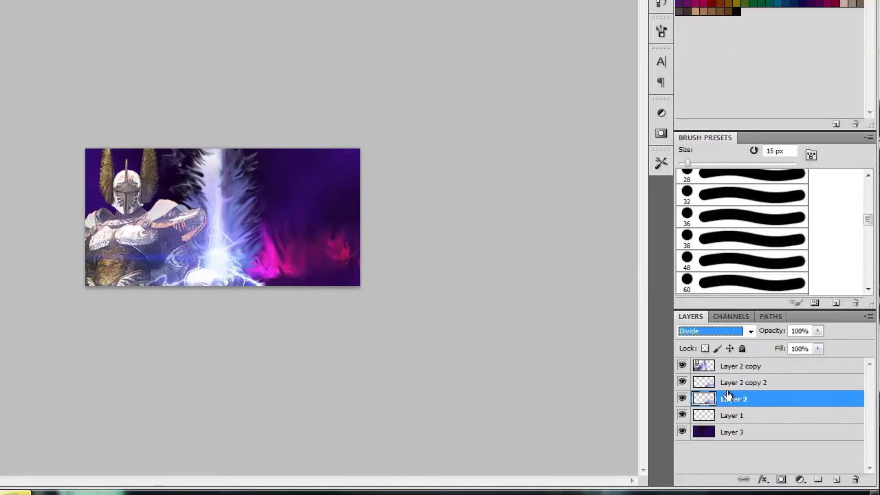
shift+click(743, 383)
right_click(743, 385)
click(776, 341)
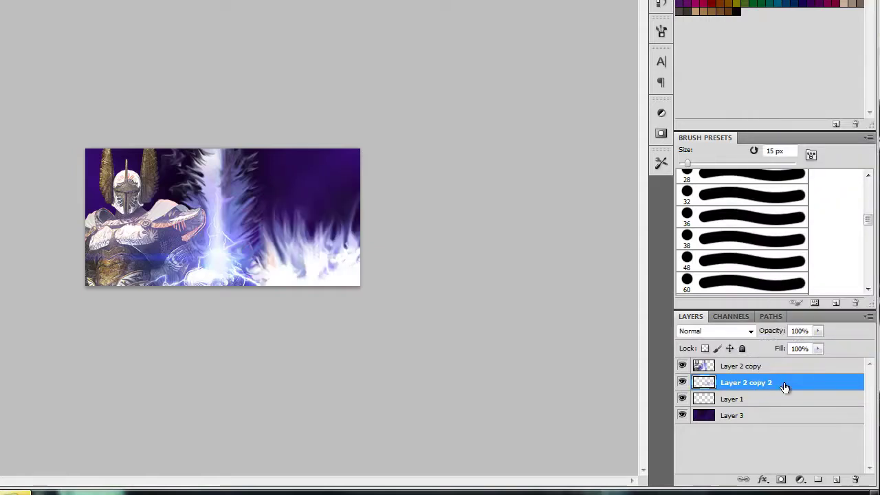
- Duplicate the merged flames, stack the copy above the knight layer, and shift it left along the bottom
drag(791, 383, 836, 479)
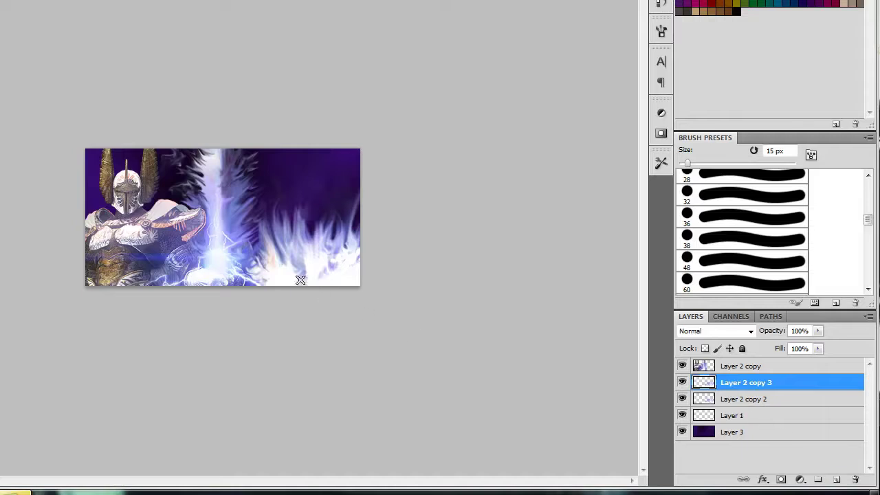
key(v)
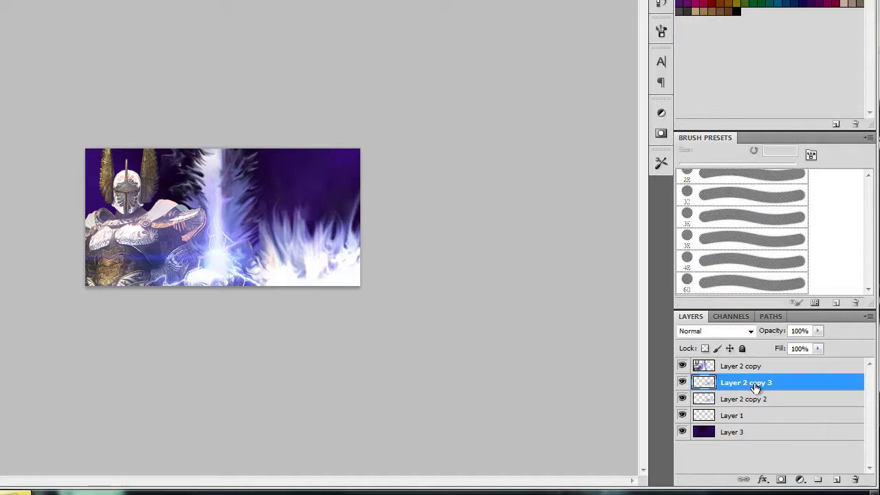
drag(754, 387, 756, 365)
drag(349, 327, 125, 305)
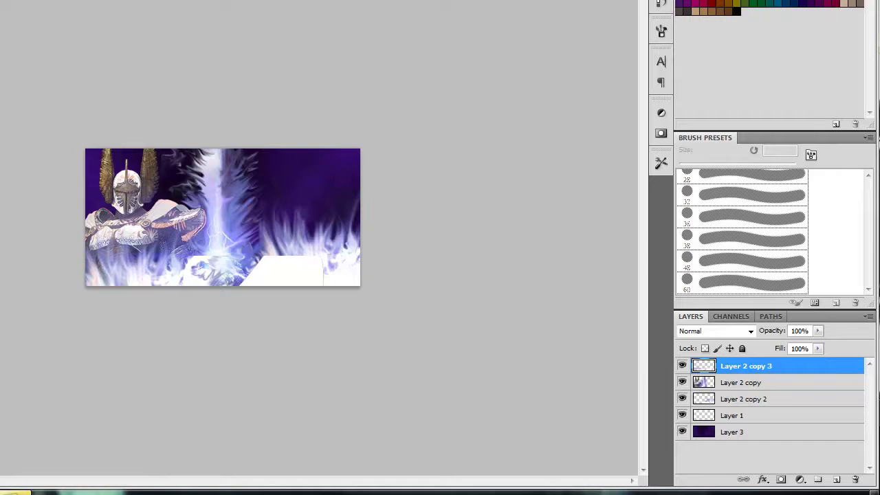
- Erase the bottom-centre white patches with a 60 px eraser and reposition the lower-left flames
key(e)
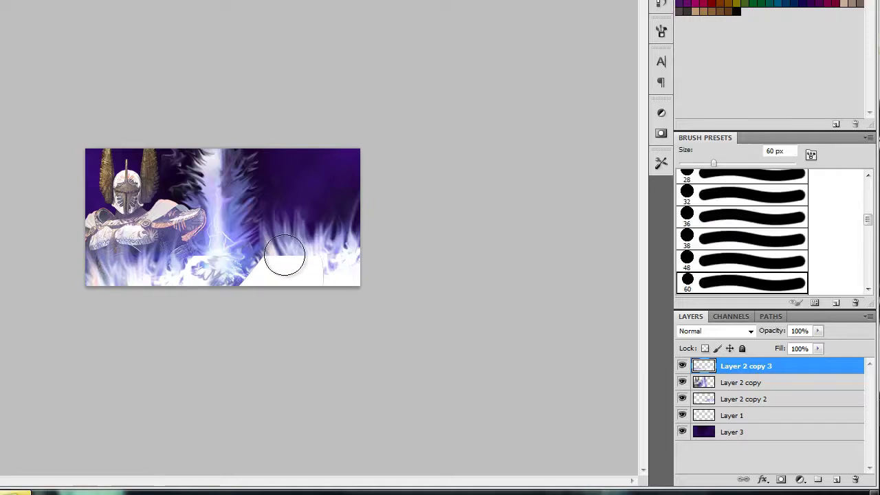
mouse_move(252, 273)
mouse_down()
mouse_move(279, 286)
mouse_move(270, 293)
mouse_move(309, 319)
mouse_move(227, 306)
mouse_move(216, 279)
mouse_up()
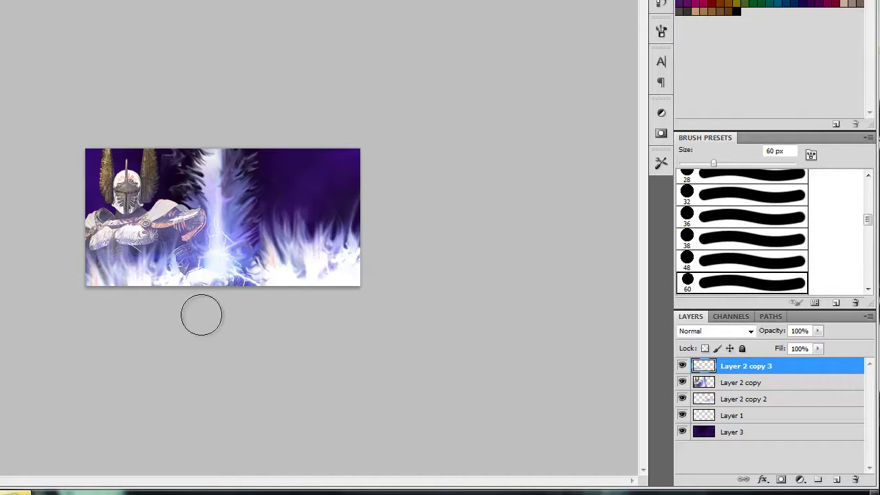
key(v)
mouse_move(151, 293)
mouse_down()
mouse_move(172, 295)
mouse_move(153, 303)
mouse_up()
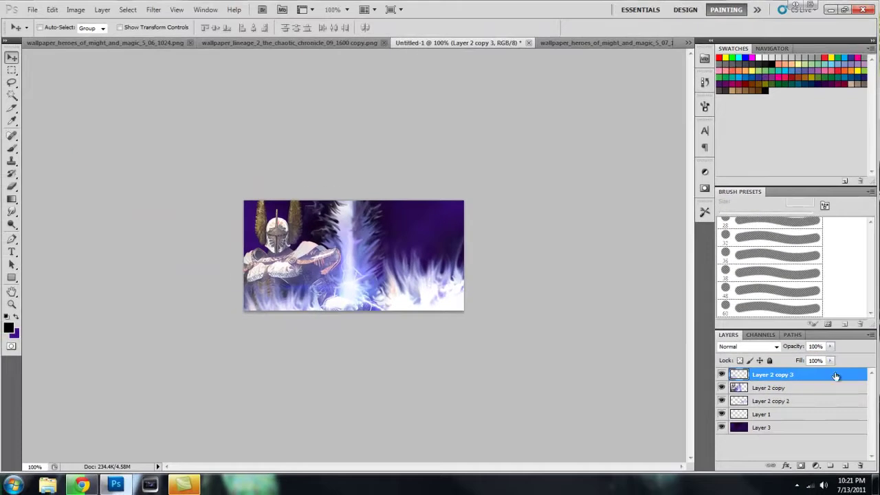
- Duplicate the flame layer, shift it right along the bottom, and merge it with Layer 2 copy 3
drag(836, 376, 845, 466)
drag(333, 310, 379, 321)
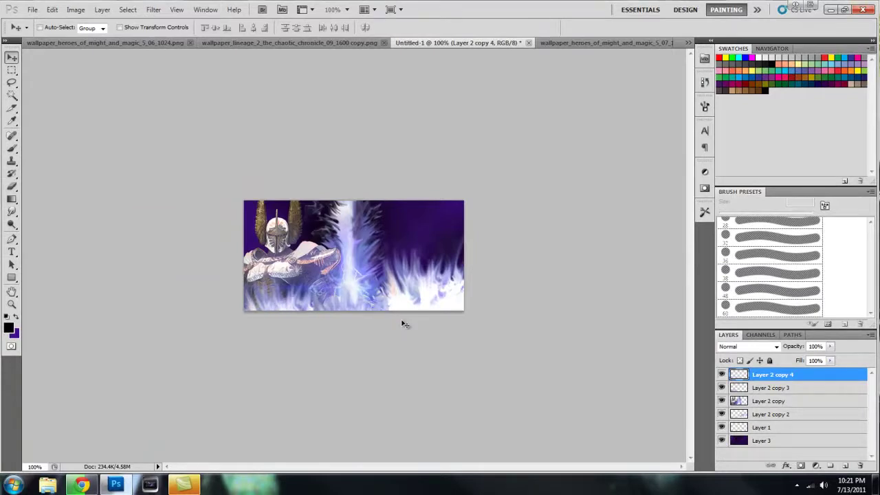
click(12, 70)
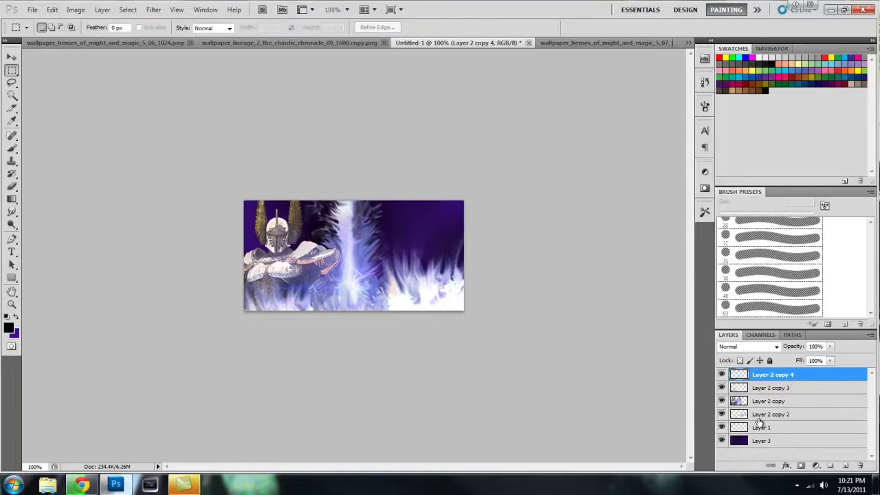
shift+click(813, 389)
right_click(811, 389)
click(797, 354)
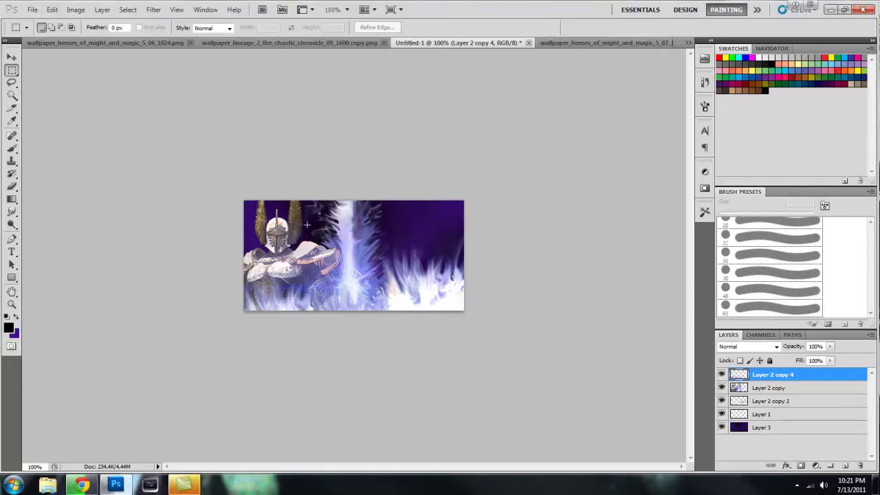
- Duplicate Layer 2 copy, then smudge white streaks from the beam up-right into the purple sky
click(793, 388)
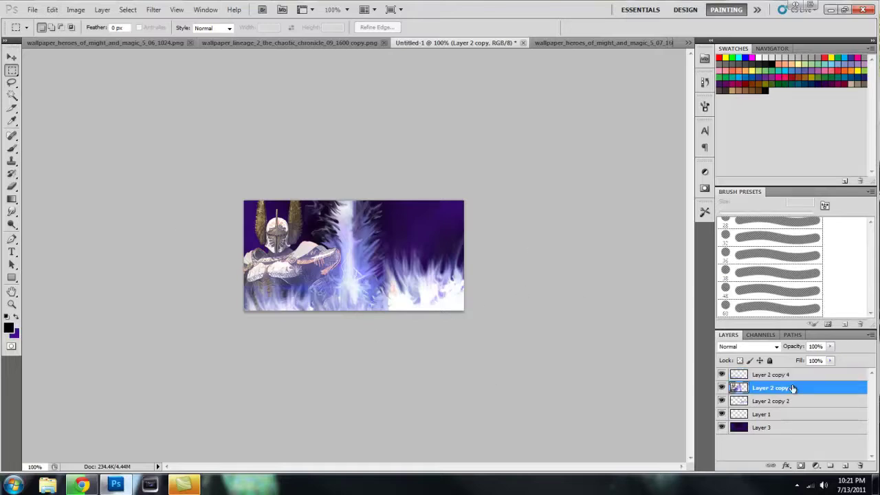
key(ctrl+j)
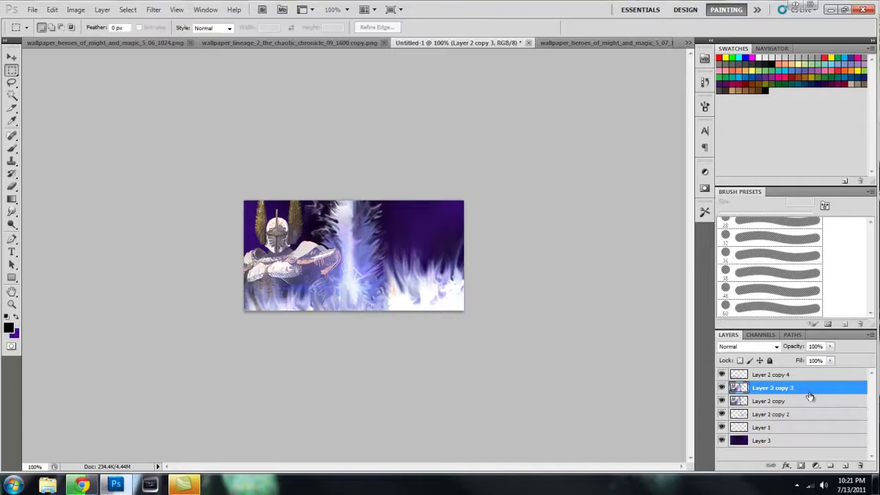
click(795, 401)
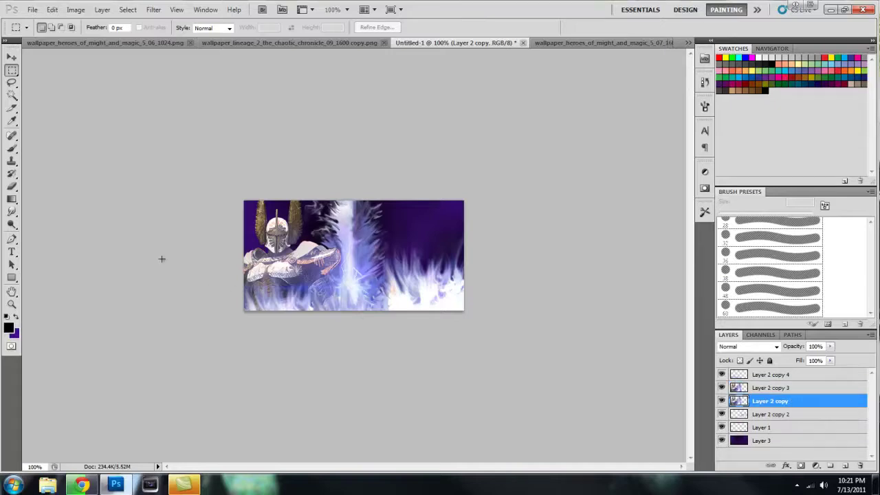
click(11, 211)
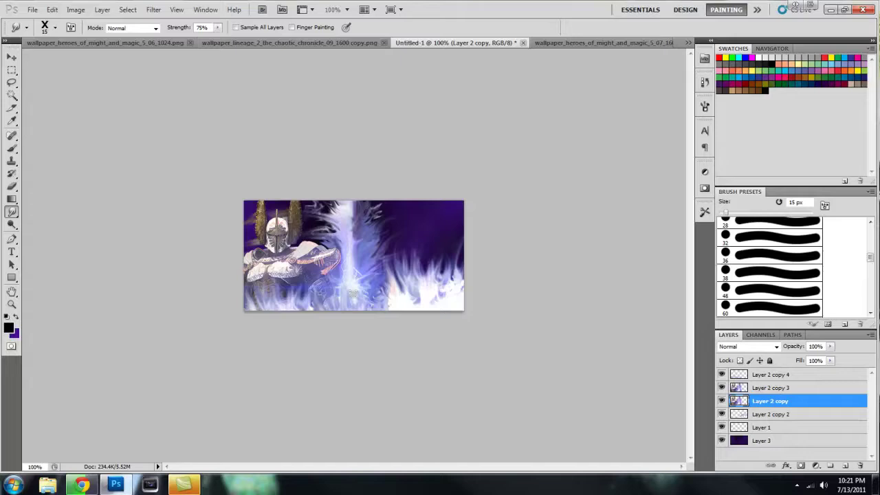
mouse_move(416, 212)
mouse_down()
mouse_move(375, 234)
mouse_move(477, 187)
mouse_up()
drag(323, 234, 402, 210)
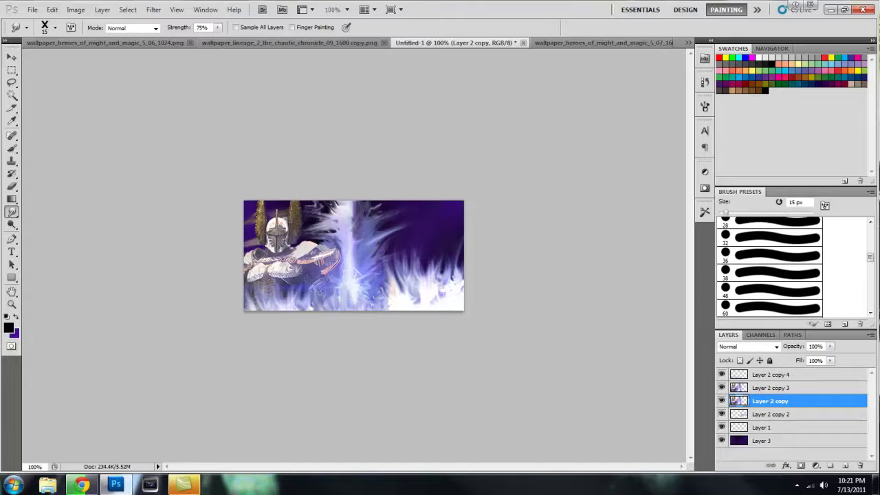
- Try Overlay, Lighten, Linear Light and Difference blending on Layer 2 copy, settling on Subtract
click(776, 348)
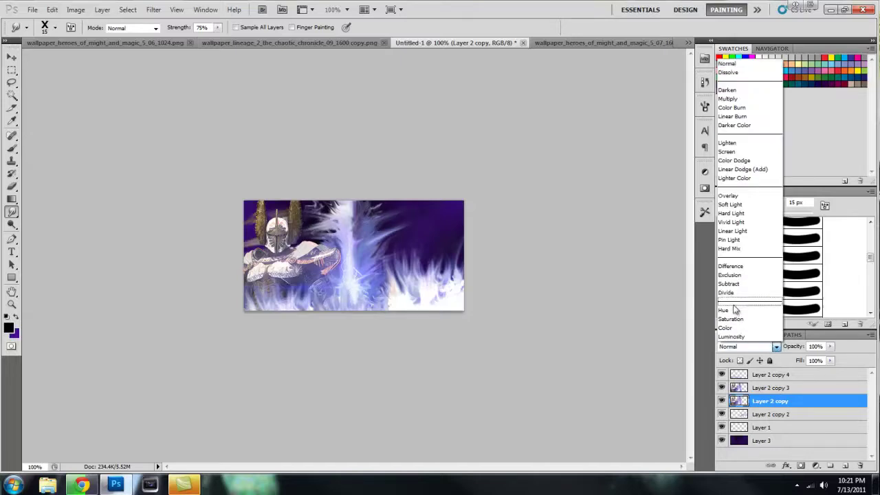
click(734, 196)
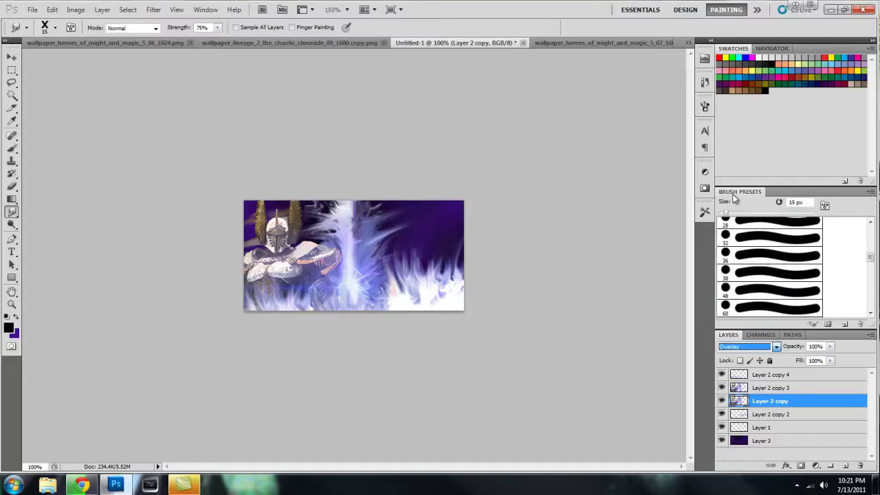
key(Down)
key(Down)
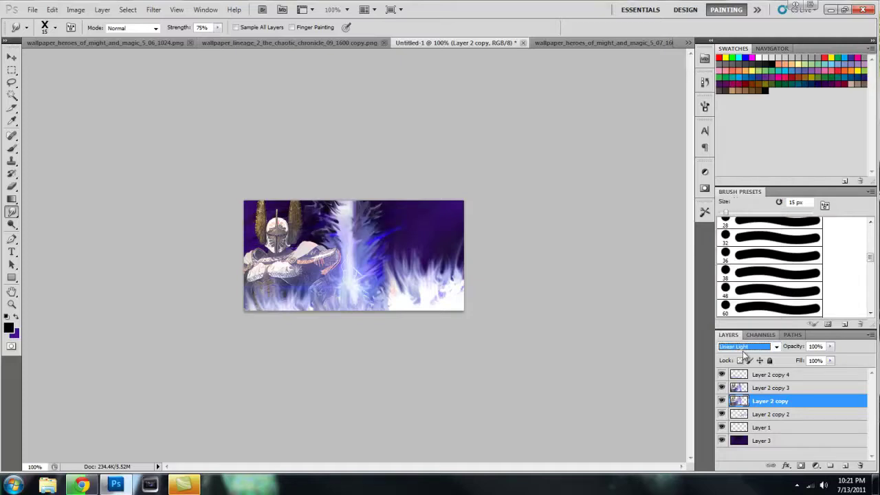
click(745, 350)
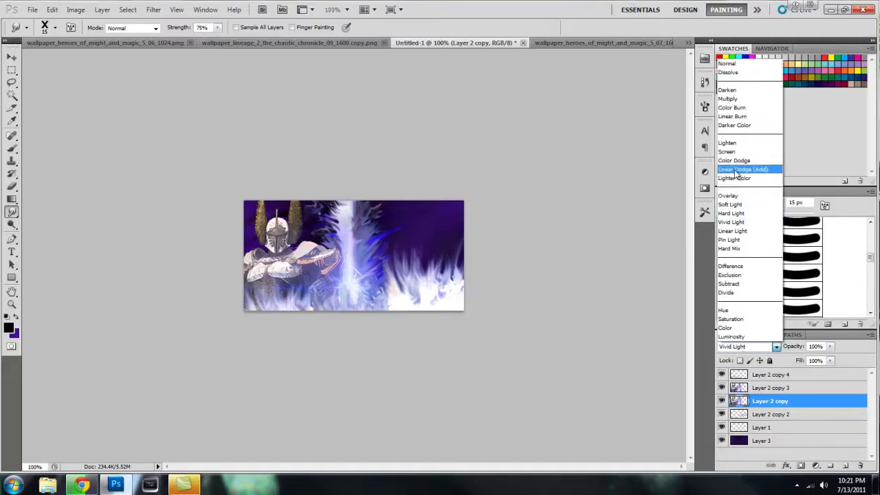
click(737, 140)
key(Down)
key(Down)
key(Down)
key(Down)
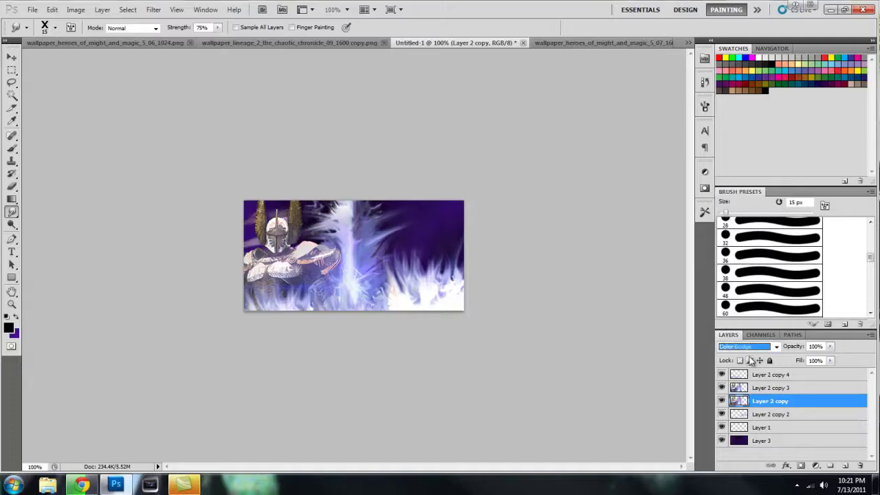
key(Down)
key(Down)
key(Down)
key(Down)
key(Down)
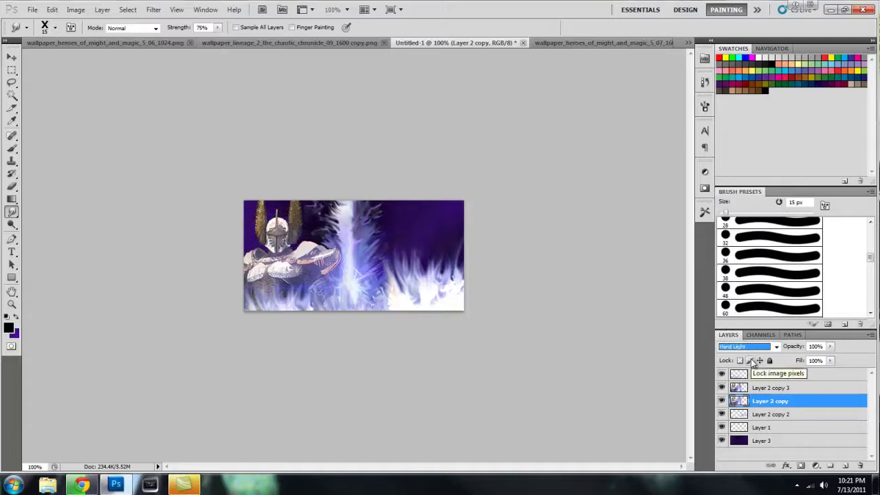
key(Up)
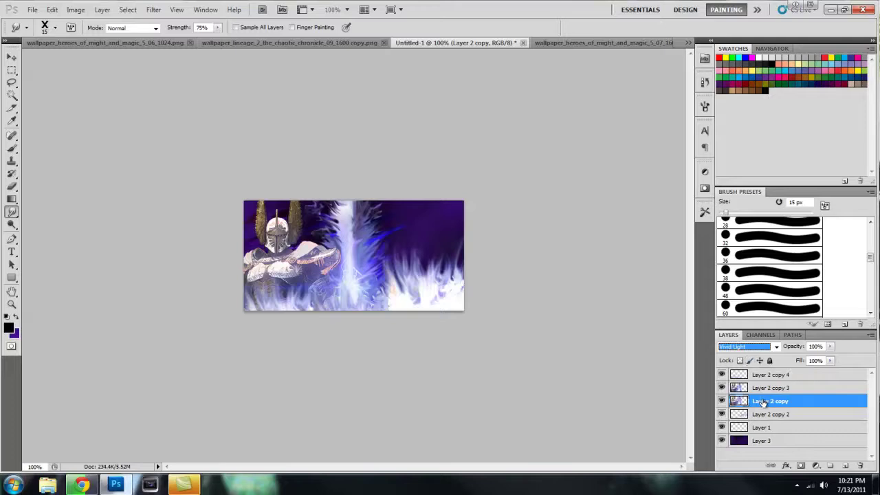
click(756, 347)
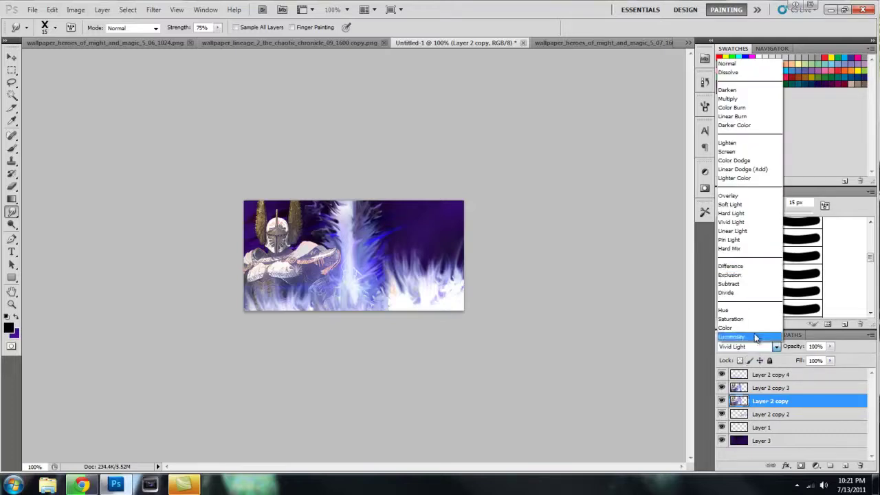
click(759, 268)
scroll(756, 303, down, 2)
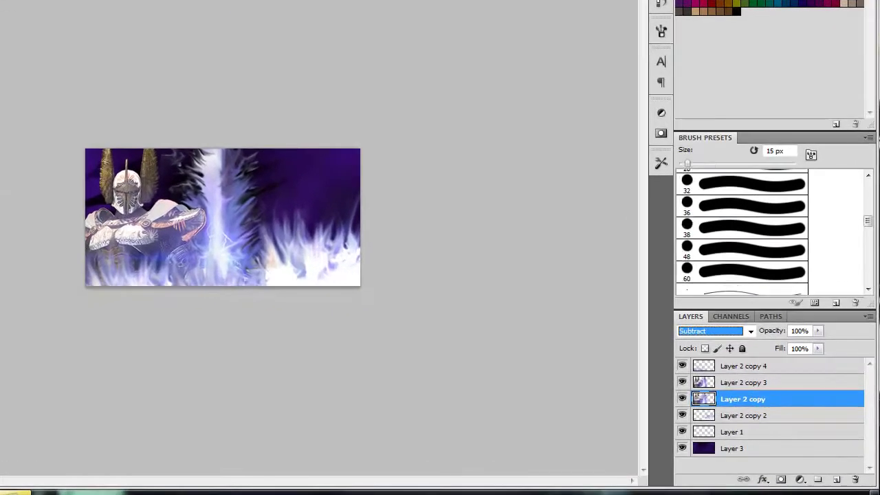
key(bracketright)
key(bracketright)
key(bracketright)
key(bracketright)
key(bracketright)
click(72, 181)
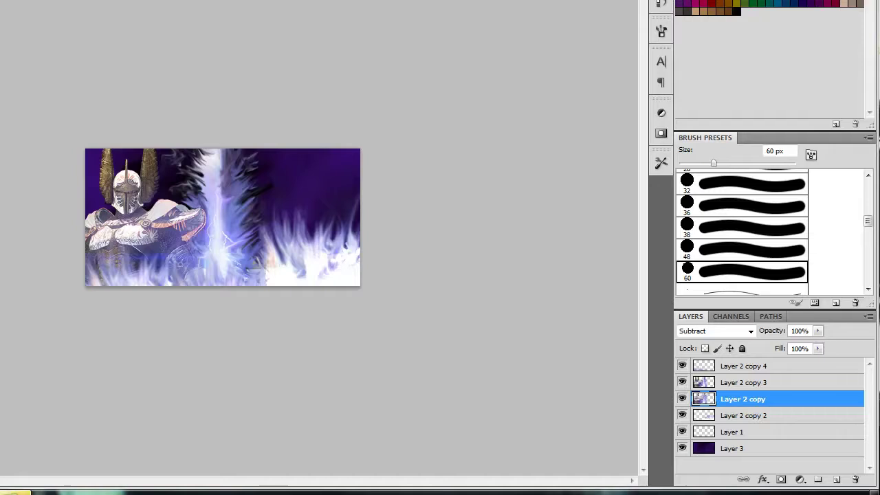
- Try Divide and Exclusion on Layer 2 copy 2, then settle on Normal blending at 82% opacity
key(v)
click(759, 420)
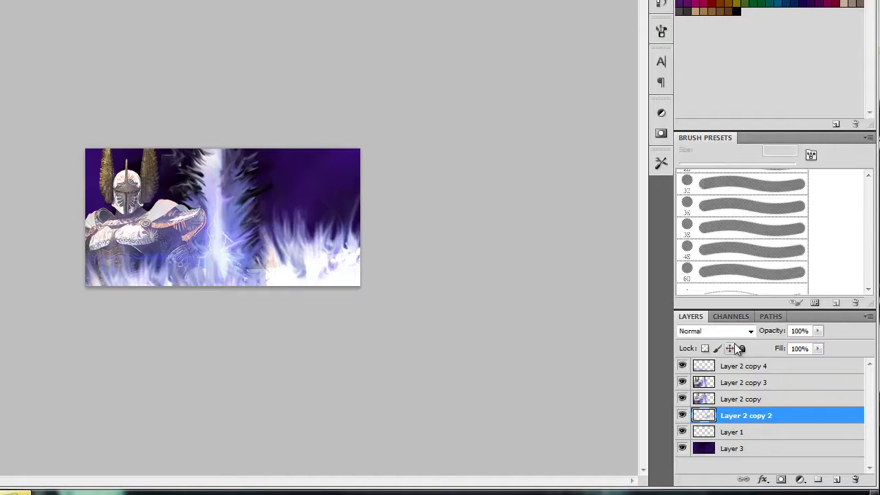
click(715, 330)
click(689, 249)
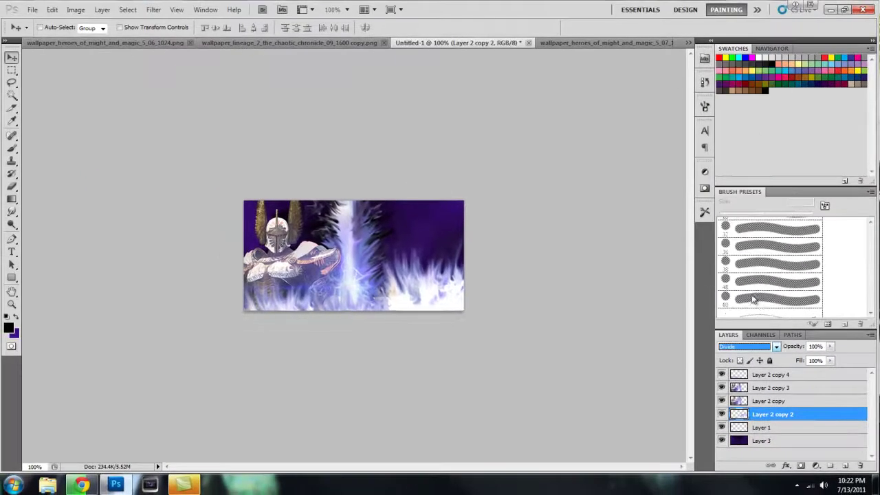
key(Down)
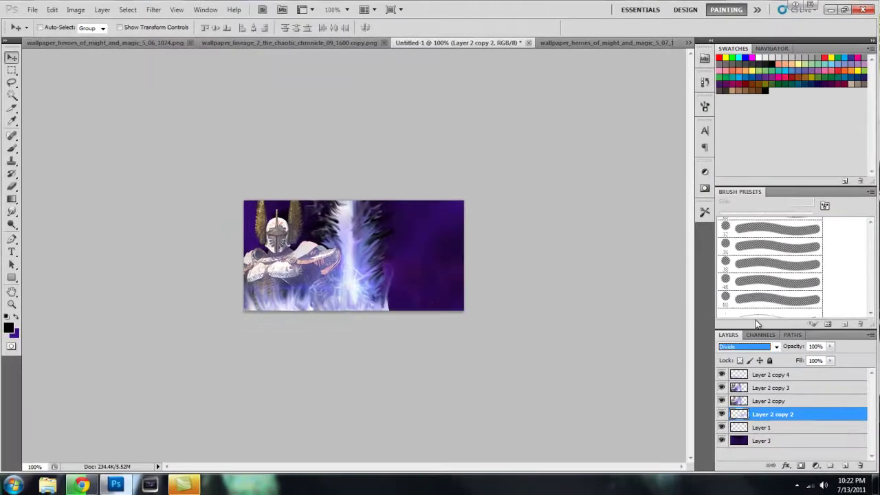
key(Up)
key(Up)
key(Up)
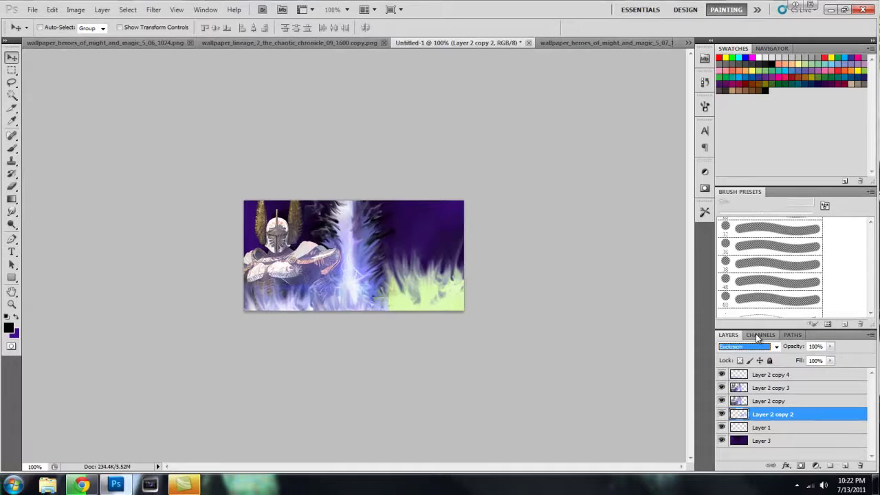
key(Up)
key(Up)
key(Up)
key(Up)
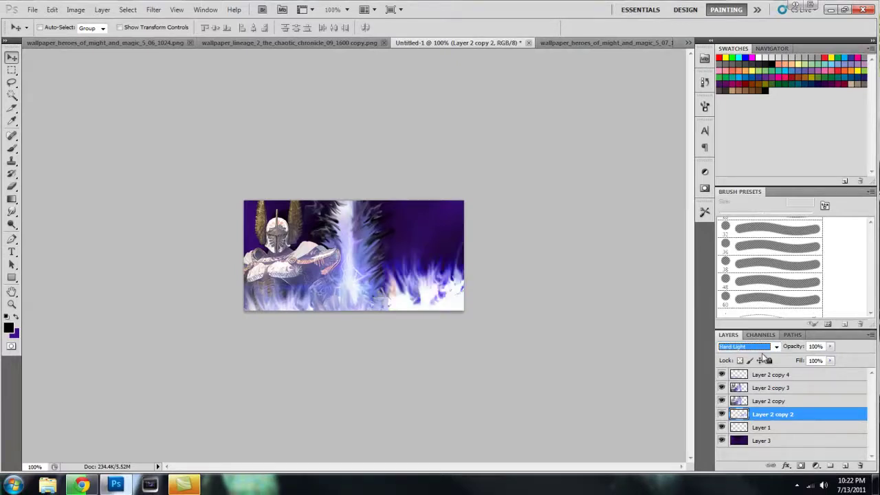
key(Up)
key(Up)
key(Up)
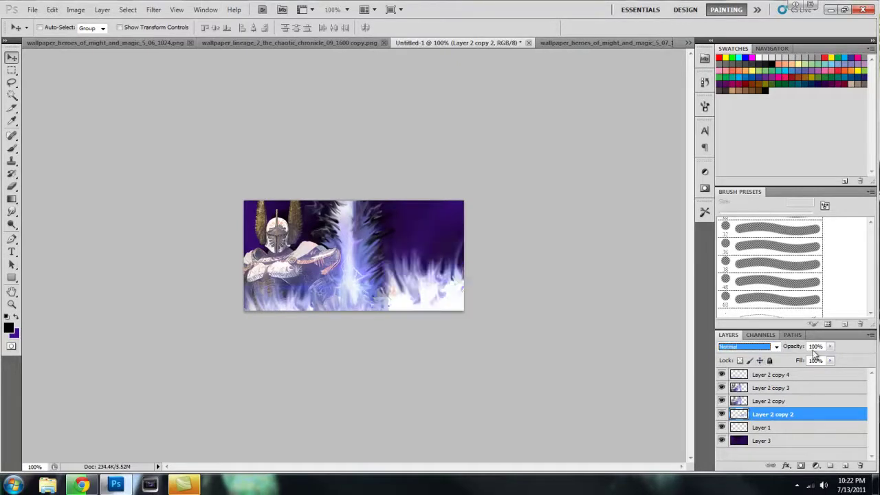
click(830, 347)
drag(830, 360, 822, 361)
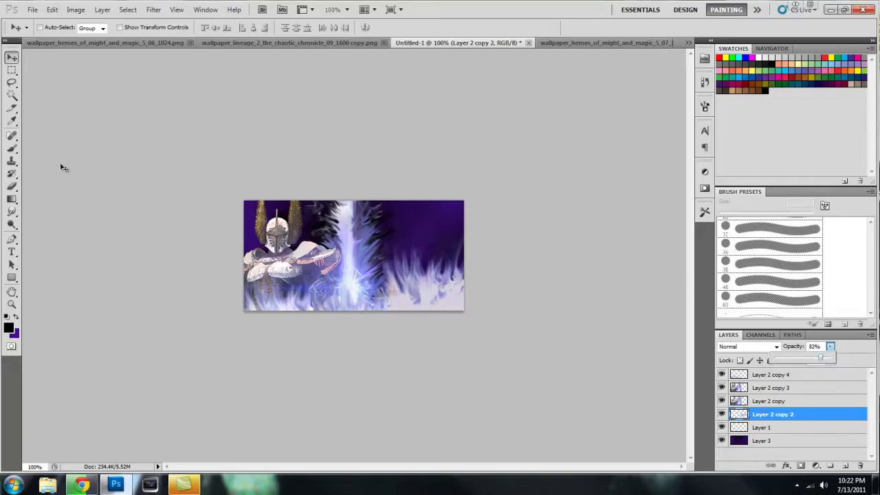
click(12, 59)
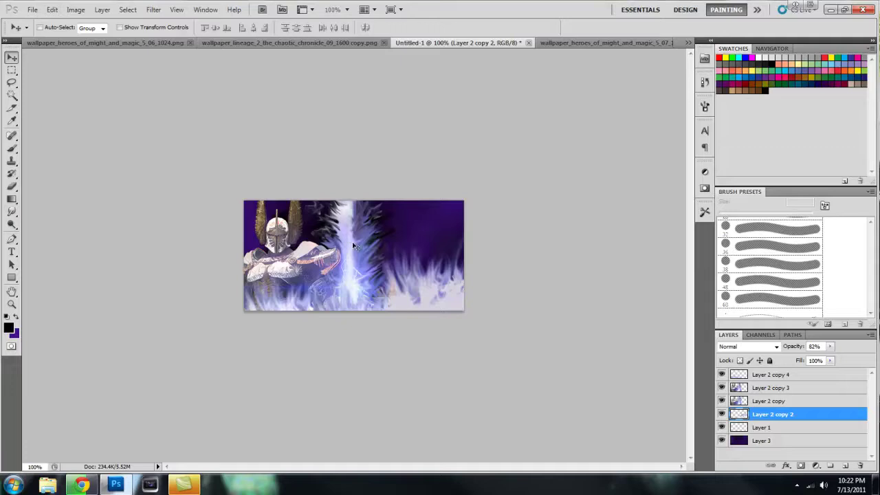
- Duplicate Layer 2 copy 3 as Layer 2 copy 5 above Layer 3, enlarge it to 114.81% × 106.81%, and apply
drag(790, 387, 852, 465)
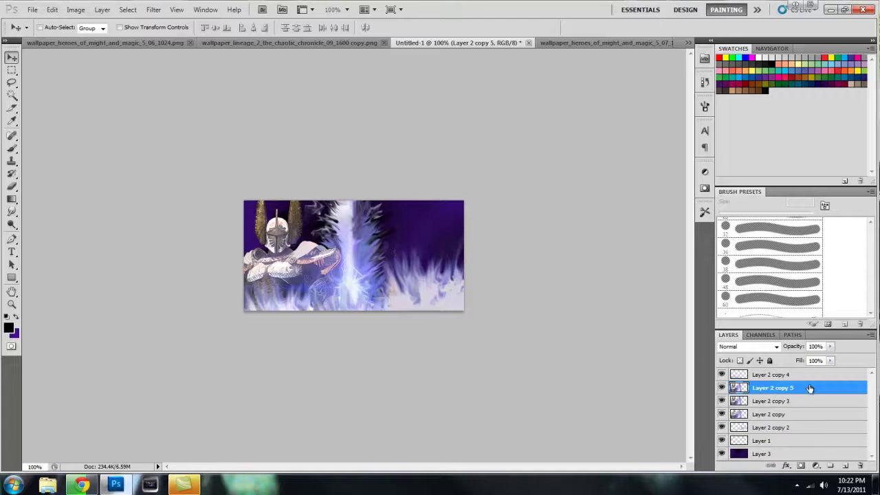
drag(810, 389, 794, 443)
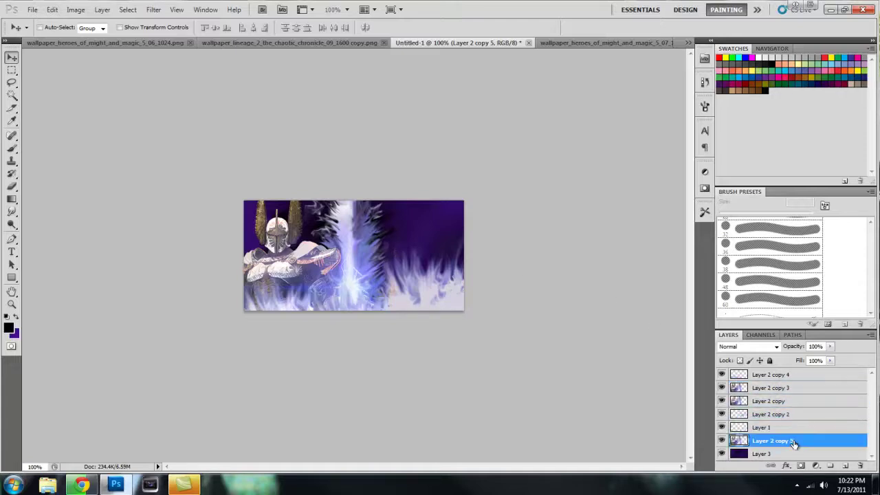
key(ctrl+t)
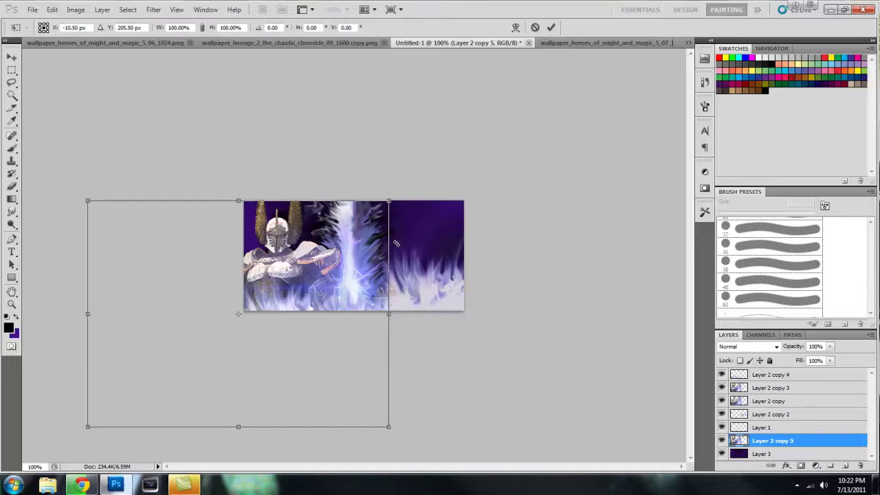
mouse_move(389, 200)
mouse_down()
mouse_move(431, 183)
mouse_move(403, 215)
mouse_move(386, 215)
mouse_up()
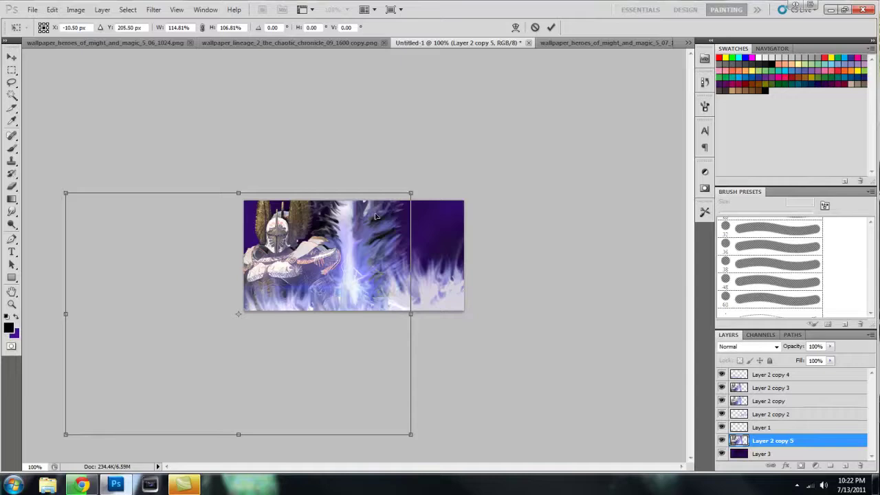
click(11, 57)
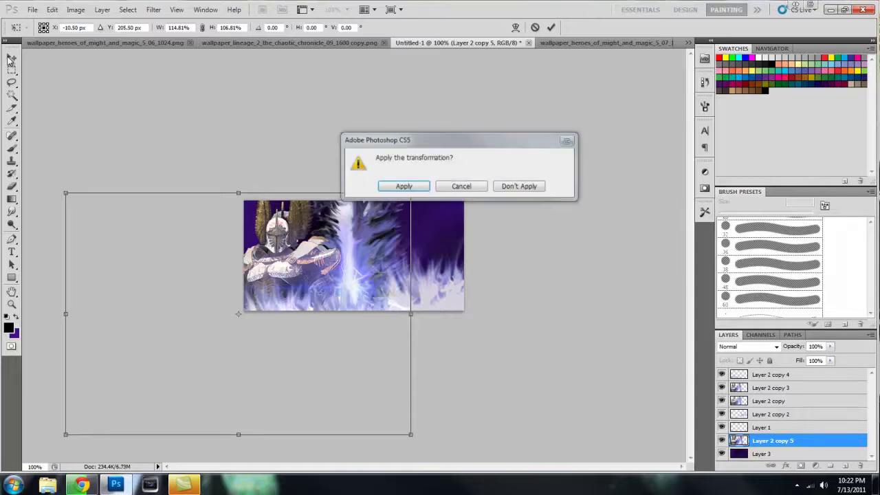
key(Return)
click(12, 187)
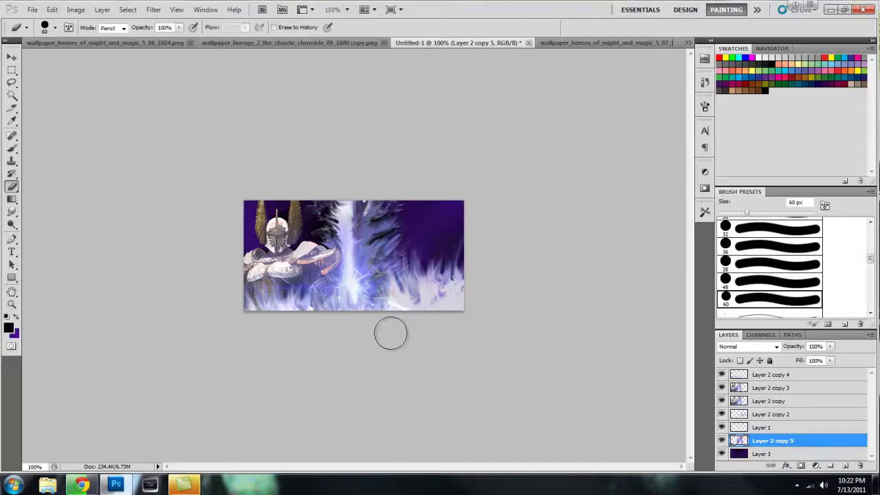
mouse_move(387, 295)
mouse_down()
mouse_move(382, 285)
mouse_move(365, 322)
mouse_up()
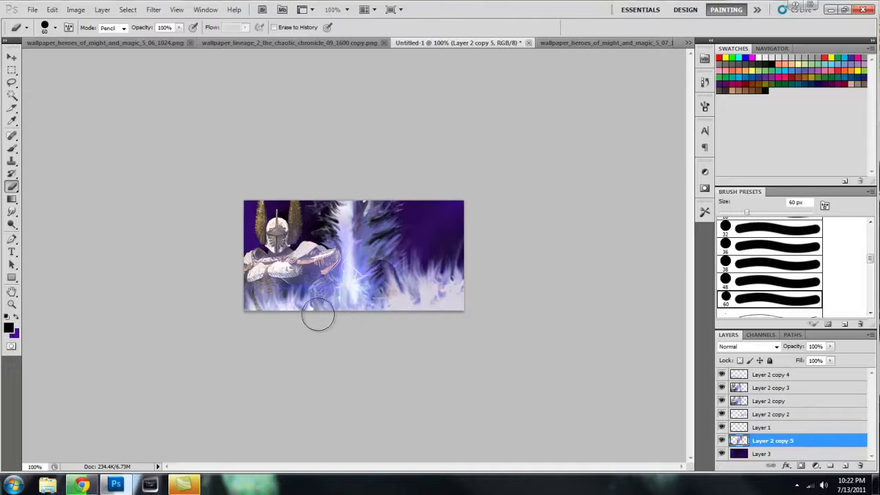
key(ctrl+z)
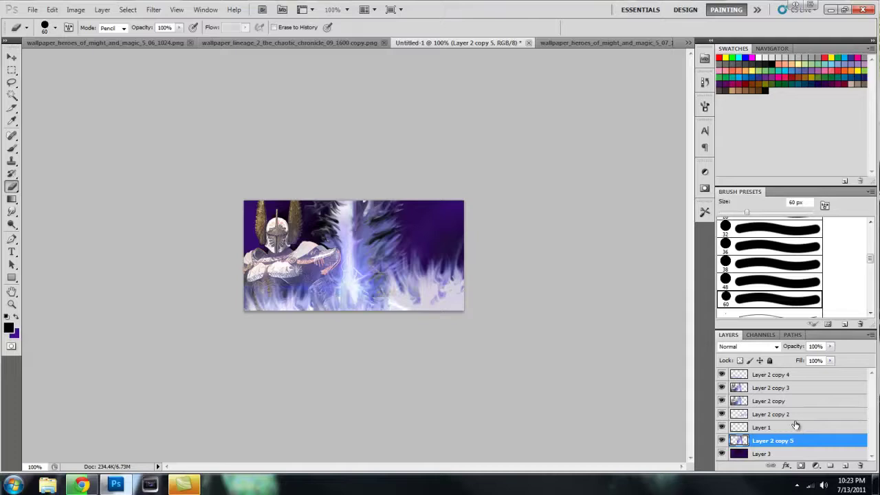
click(794, 427)
click(722, 427)
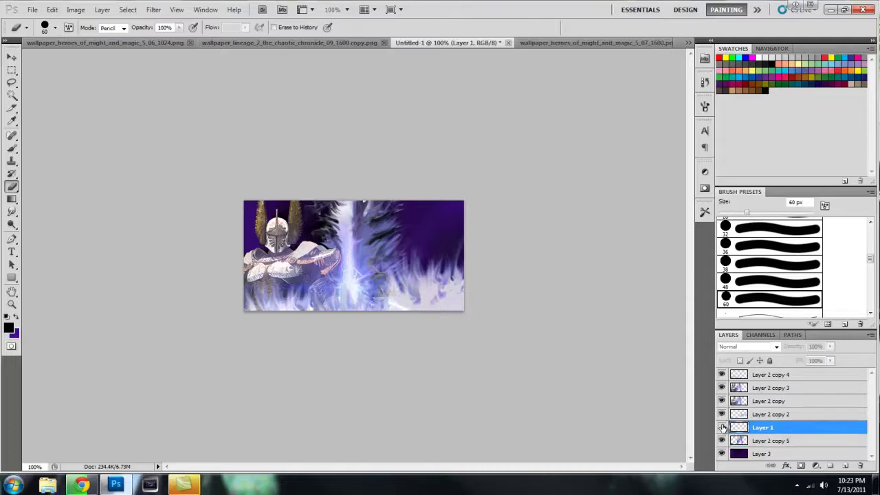
click(722, 427)
click(722, 441)
click(722, 441)
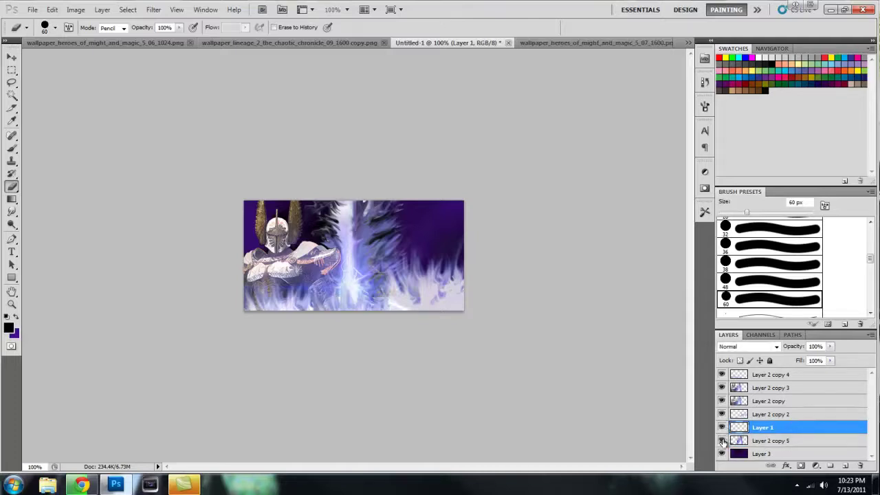
click(722, 441)
click(722, 441)
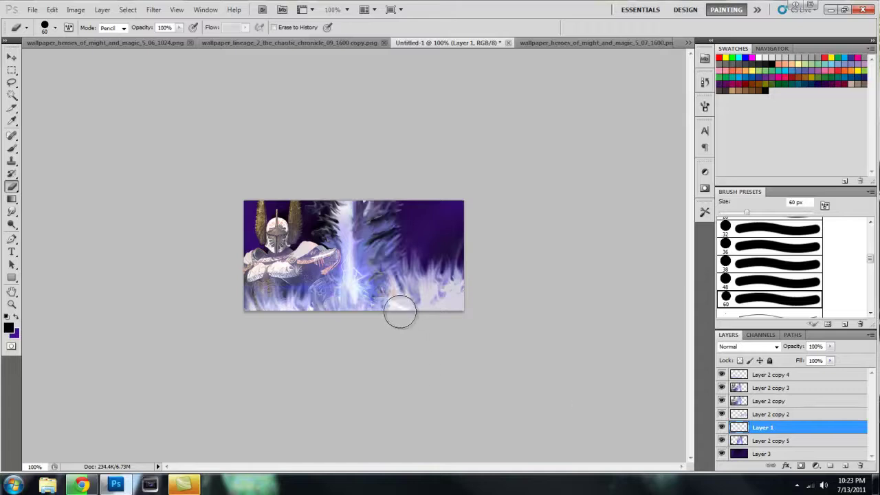
click(775, 445)
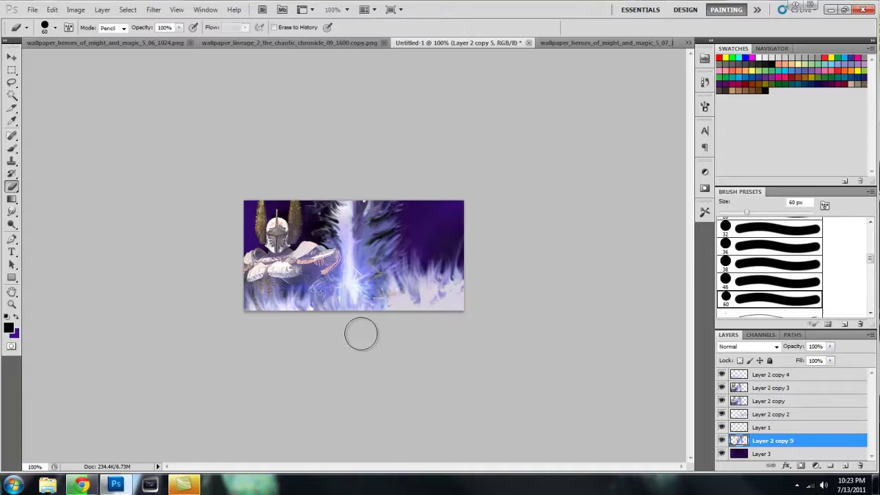
- Set Layer 2 copy 5's blend mode to Lighten after trying Exclusion
click(776, 346)
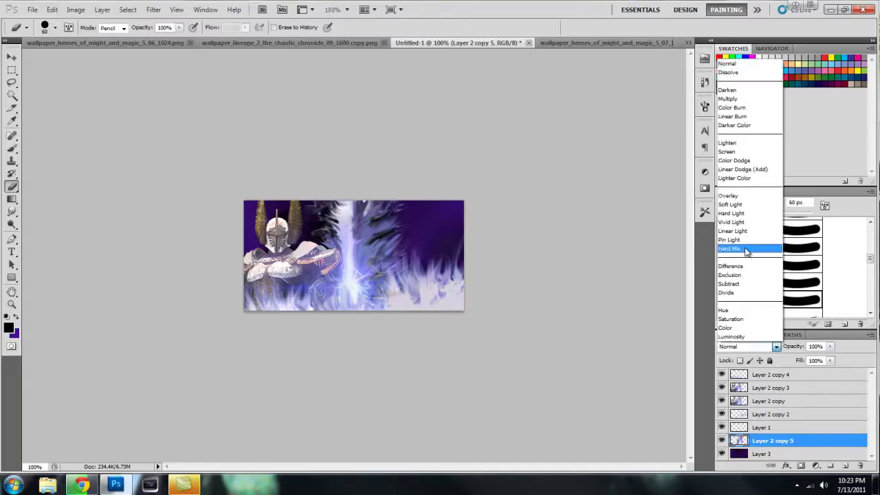
click(736, 275)
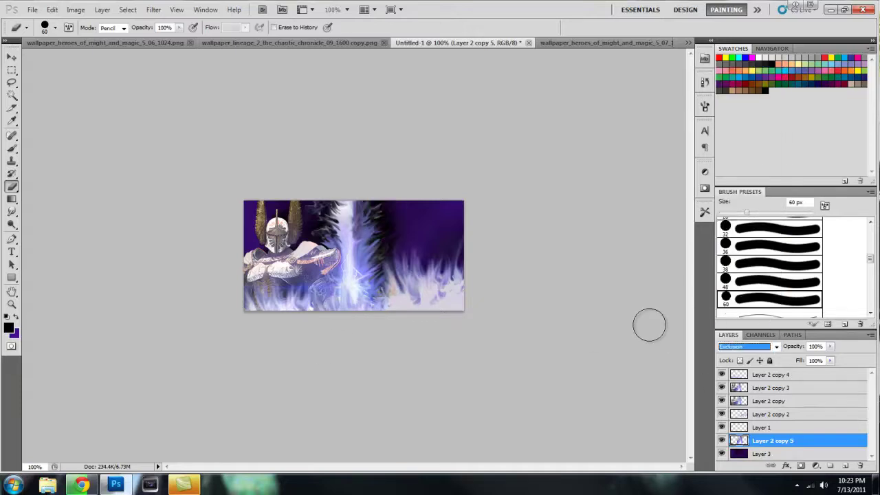
key(Up)
key(Up)
key(Up)
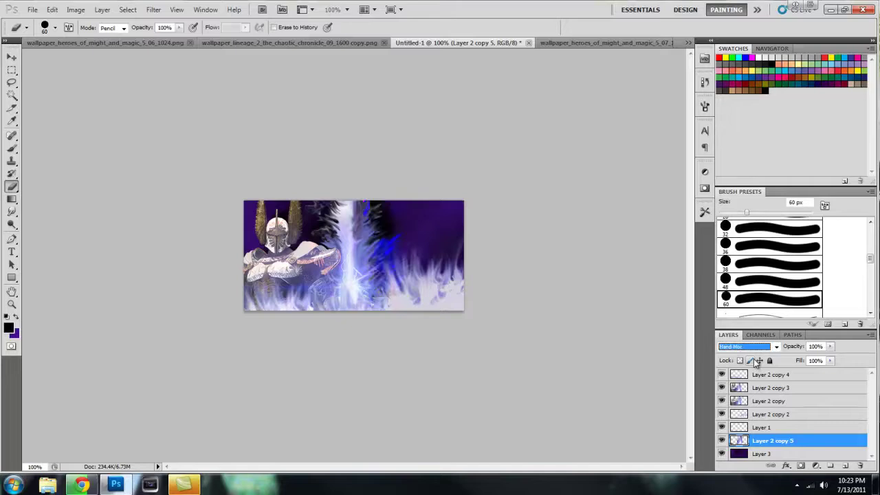
click(748, 349)
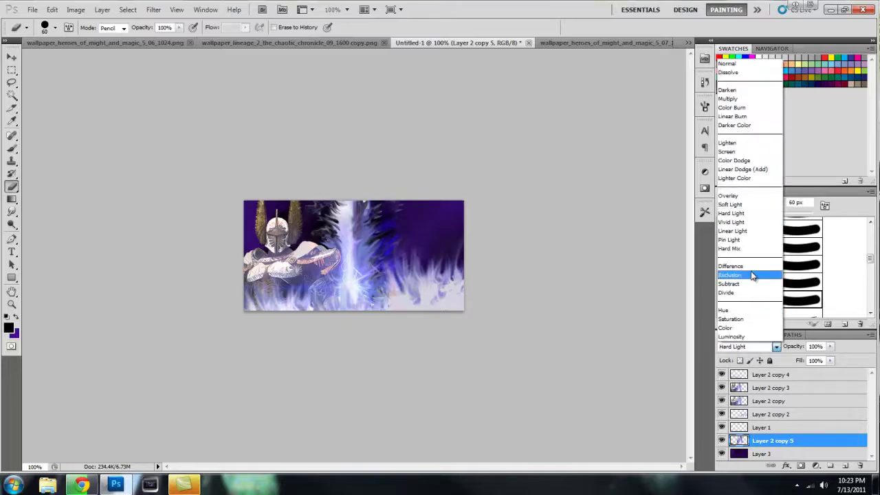
click(755, 147)
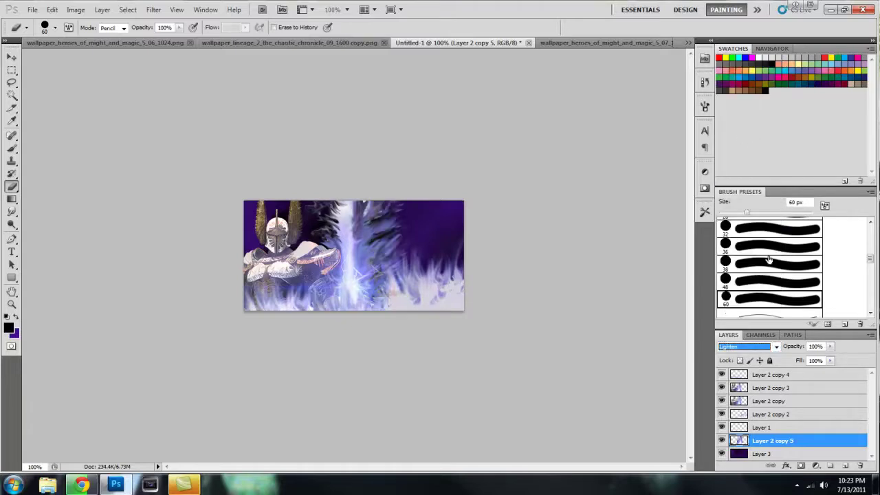
- Smudge the purple and white streaks and the dark feathered strokes near the top edge
click(11, 210)
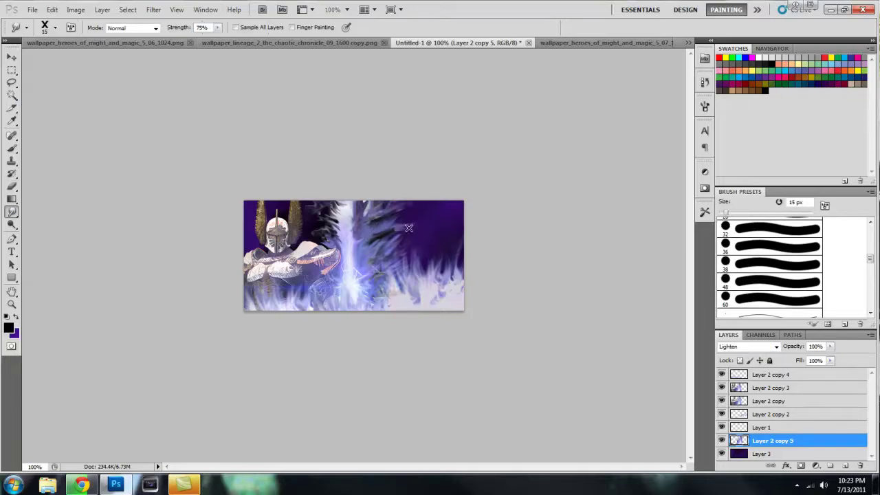
drag(408, 227, 380, 260)
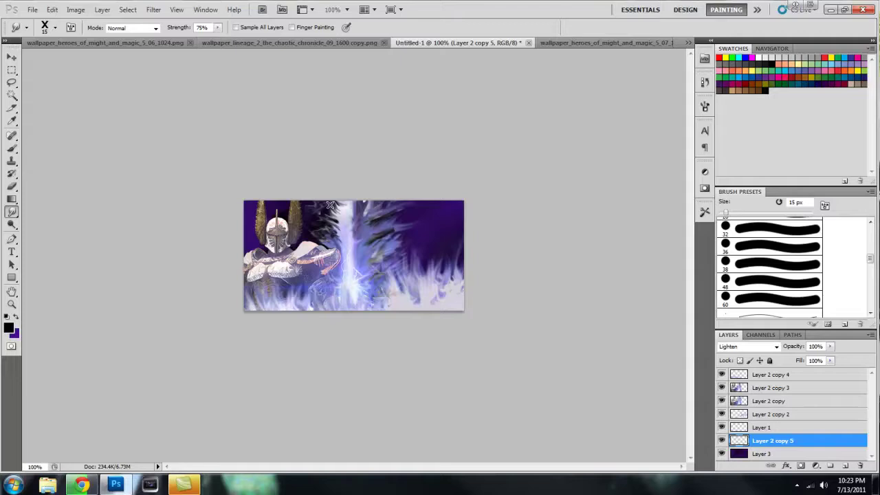
mouse_move(330, 205)
mouse_down()
mouse_move(377, 268)
mouse_move(395, 218)
mouse_move(432, 220)
mouse_up()
- Apply a Motion Blur at 0° angle with a shortened distance to Layer 2 copy 5
click(154, 10)
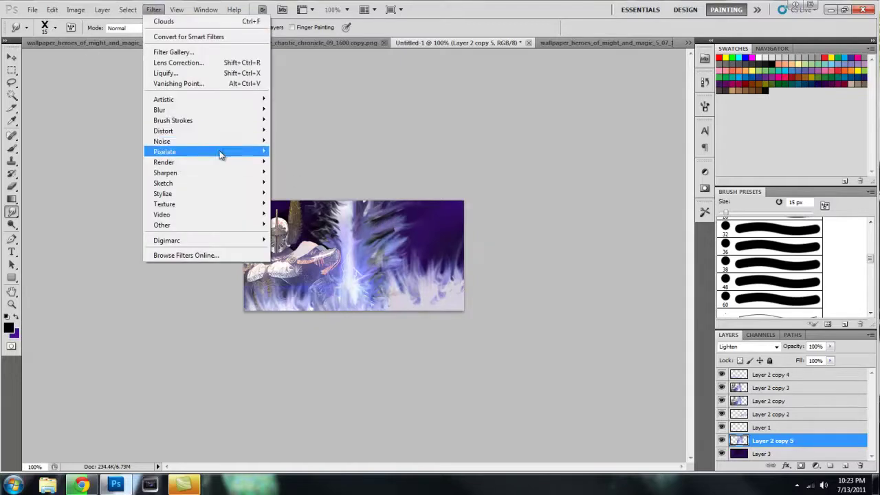
mouse_move(262, 115)
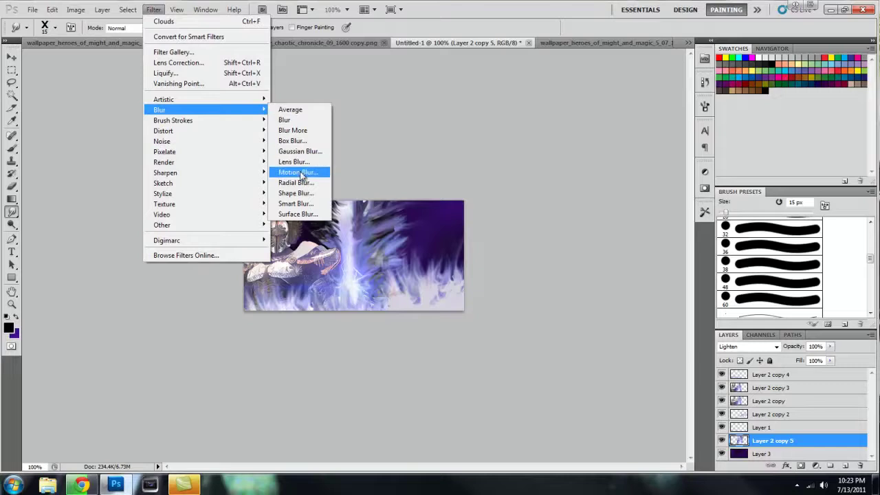
click(296, 172)
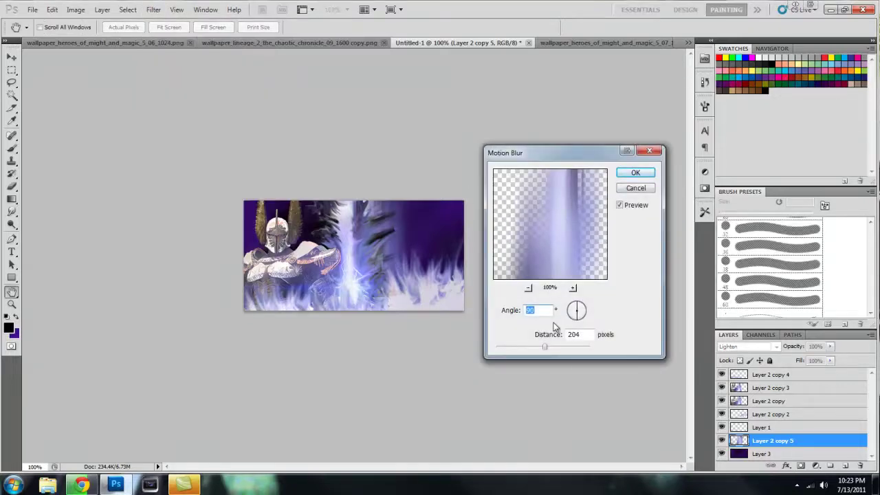
click(578, 311)
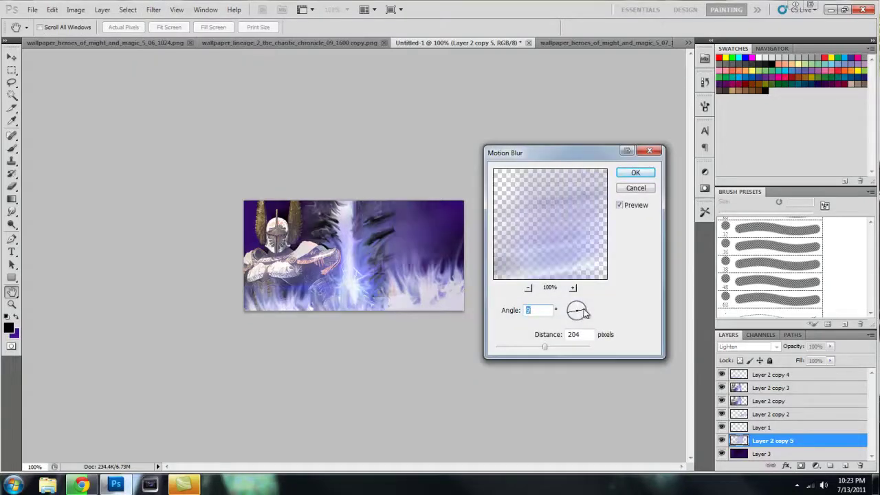
drag(545, 346, 526, 351)
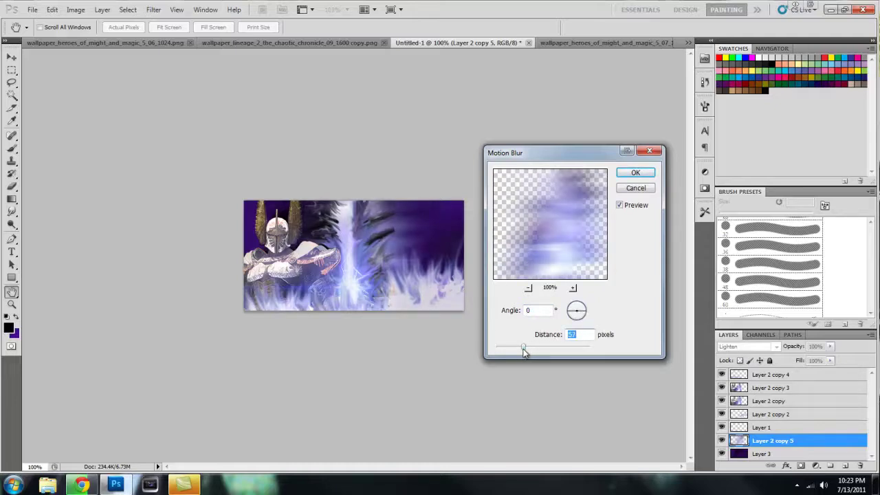
click(635, 173)
- Set Layer 2 copy 5 to Linear Dodge (Add) blending after trying Divide and Screen
key(r)
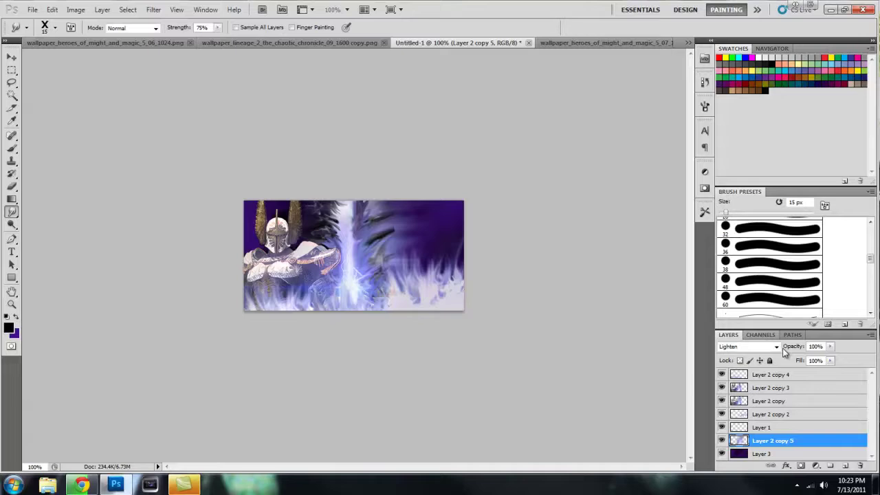
click(749, 347)
click(743, 300)
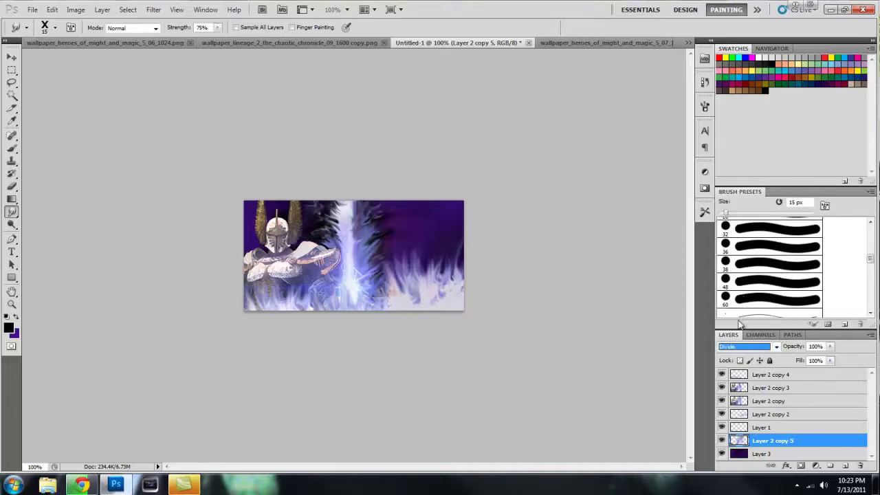
scroll(742, 346, up, 7)
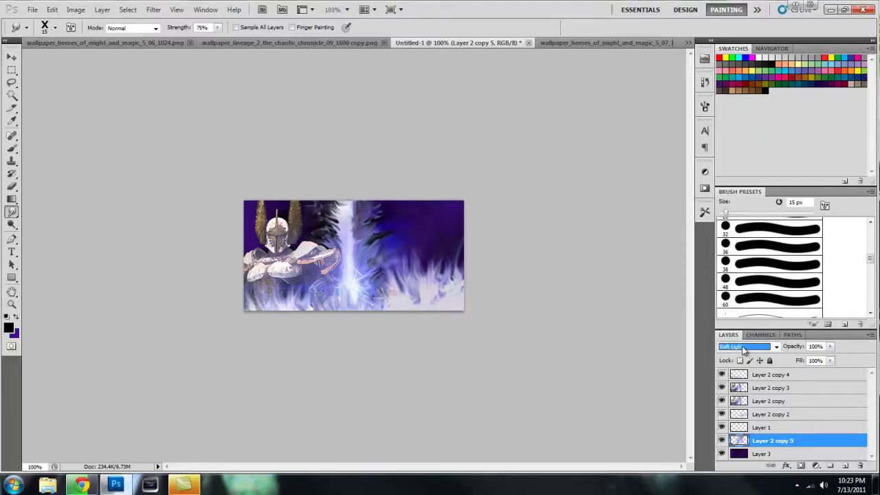
scroll(744, 347, up, 3)
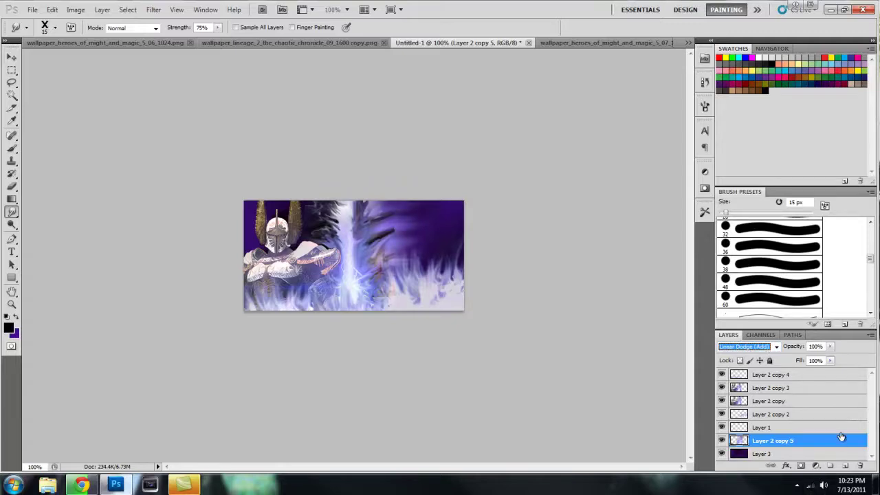
key(Up)
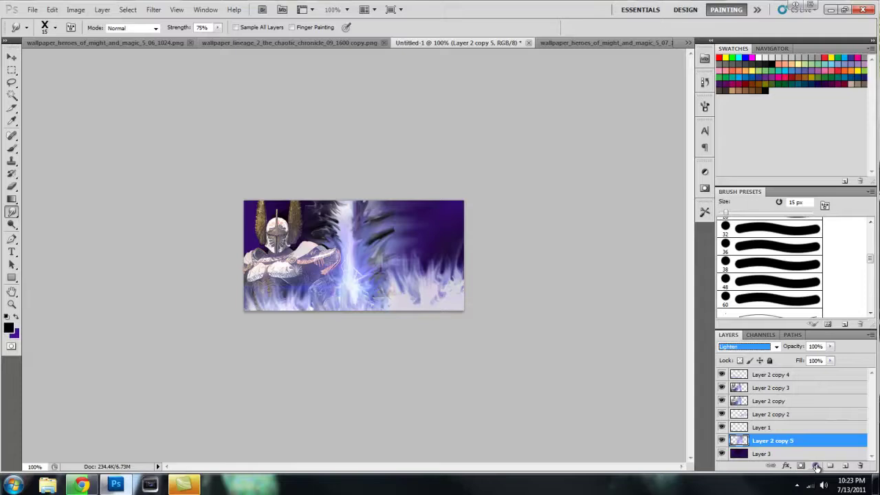
key(Down)
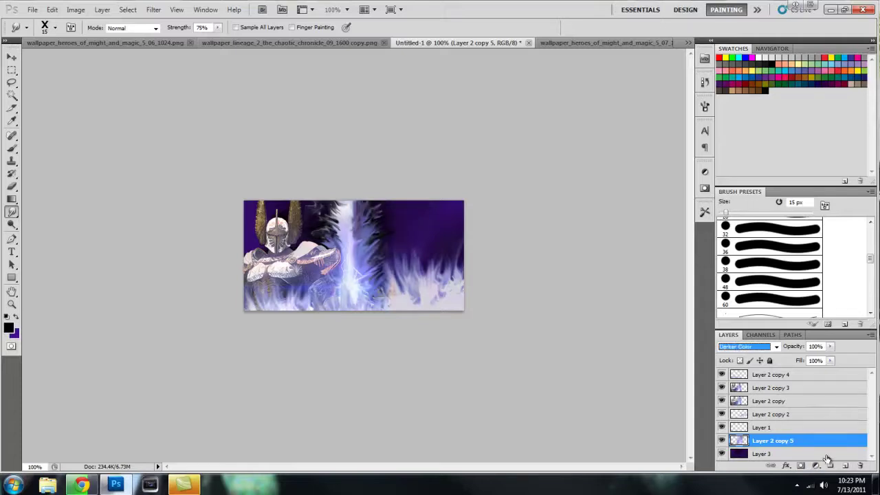
click(748, 347)
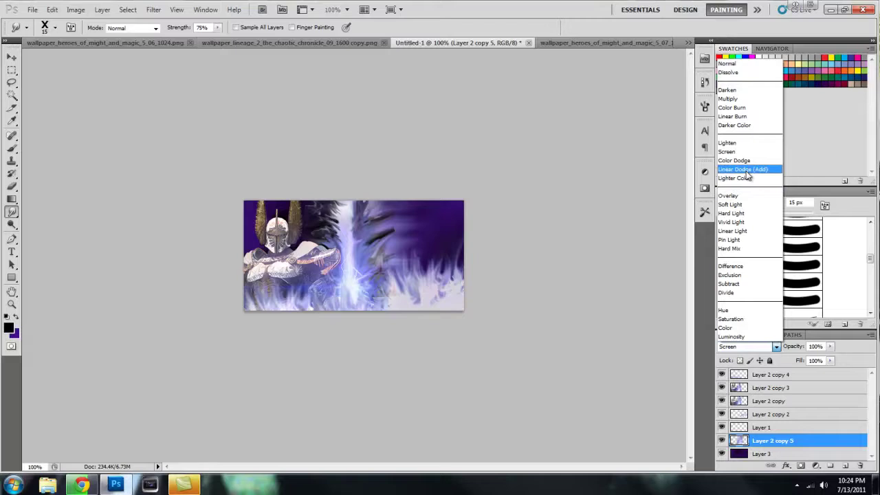
click(749, 172)
- Add an empty Layer 4 at the top of the stack and a Black & White adjustment layer
click(845, 465)
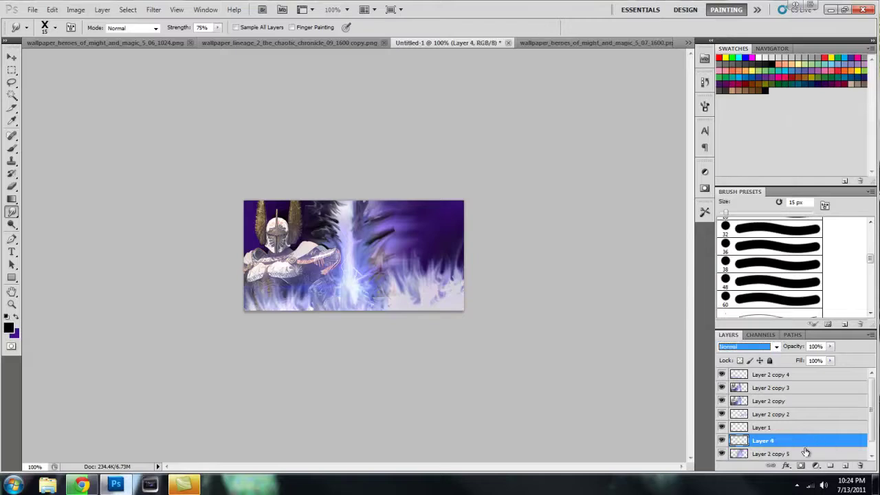
drag(808, 439, 807, 375)
click(817, 467)
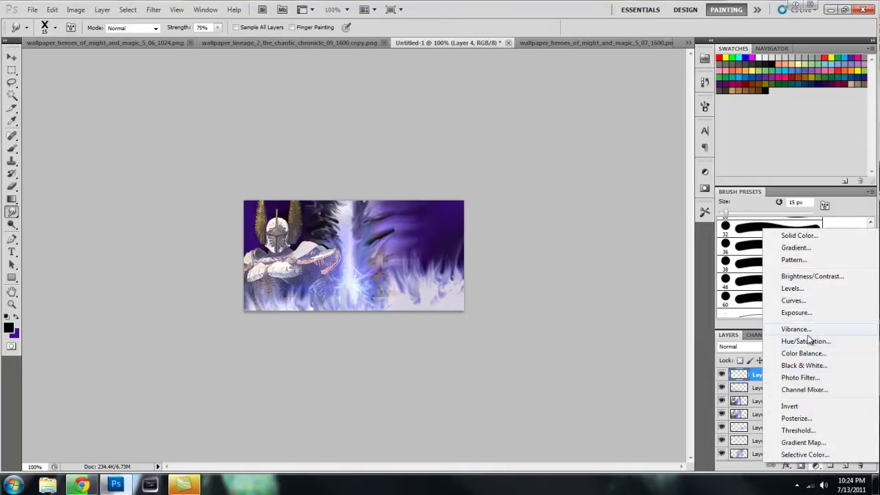
click(822, 366)
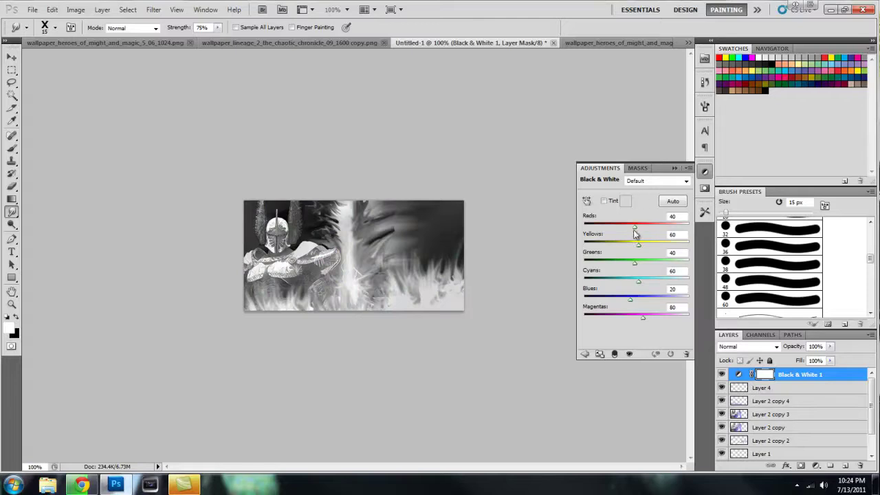
- Tweak the Black & White Reds and Magentas sliders and set the adjustment layer's opacity to 16%
drag(641, 232, 636, 231)
click(830, 346)
drag(832, 360, 783, 360)
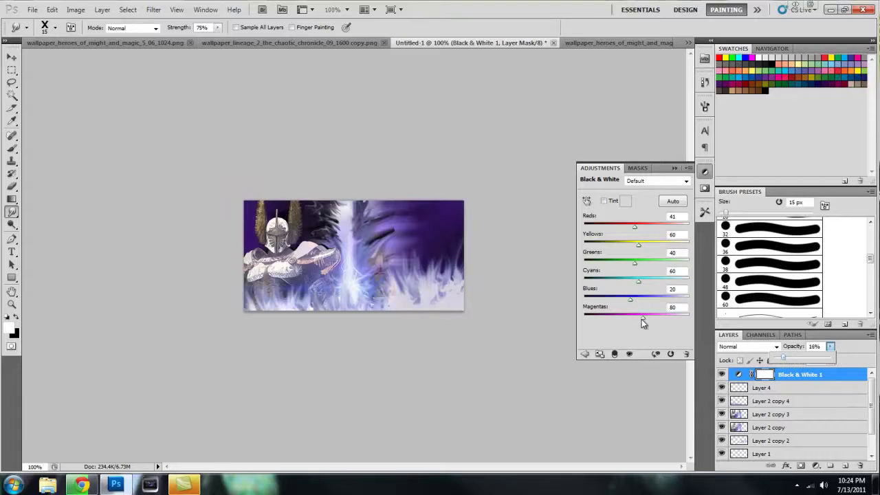
drag(642, 319, 649, 267)
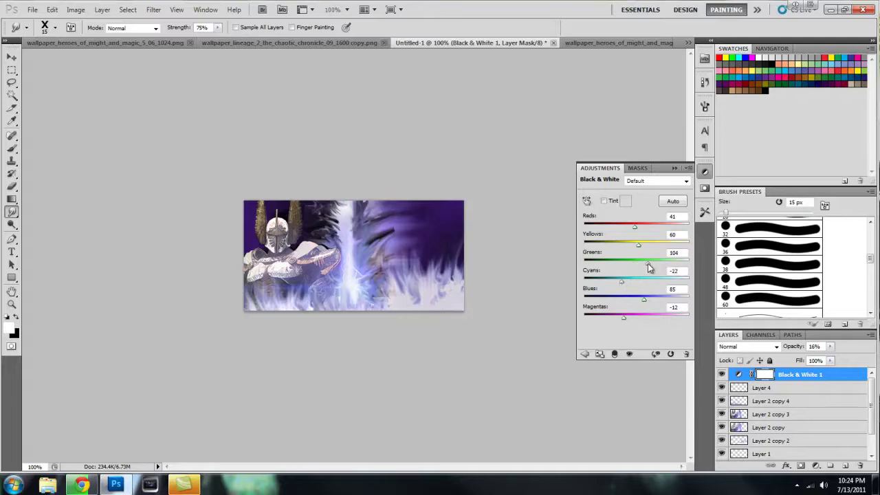
click(674, 168)
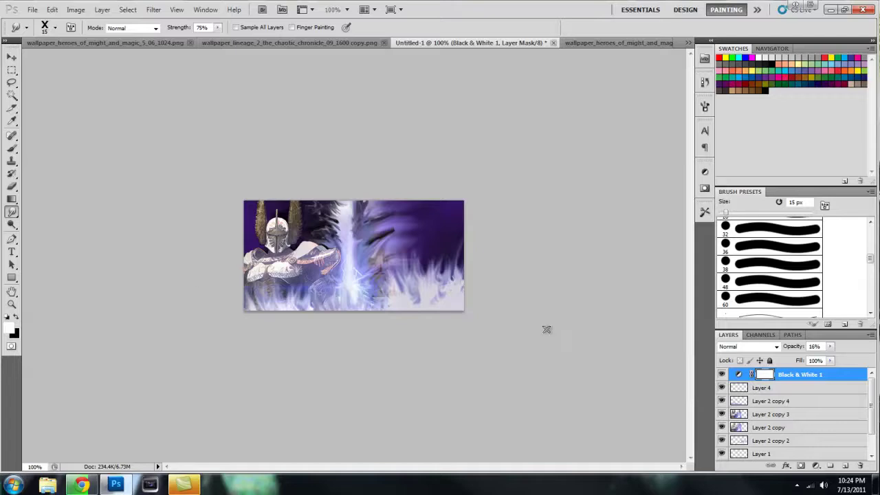
click(787, 401)
click(789, 390)
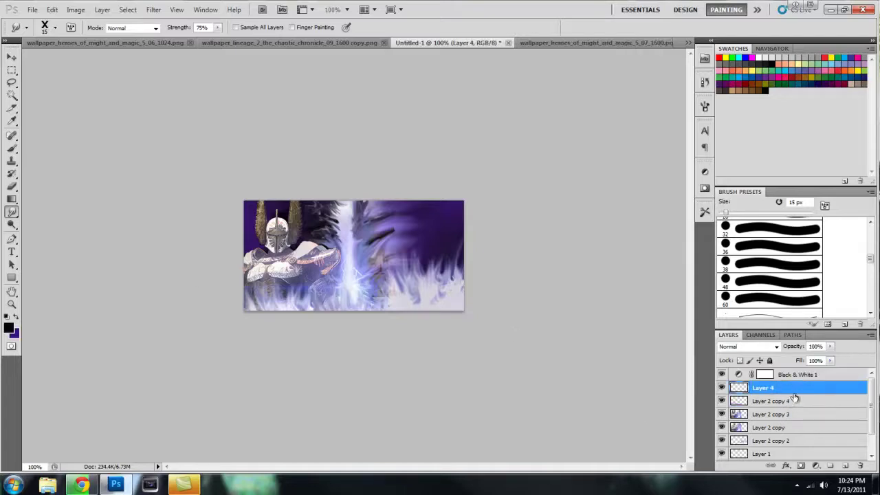
scroll(854, 427, down, 2)
click(797, 416)
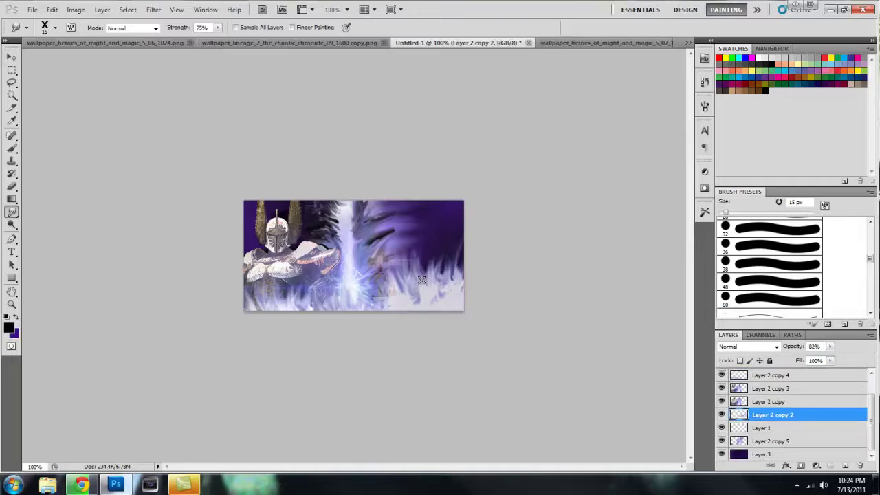
drag(803, 423, 848, 465)
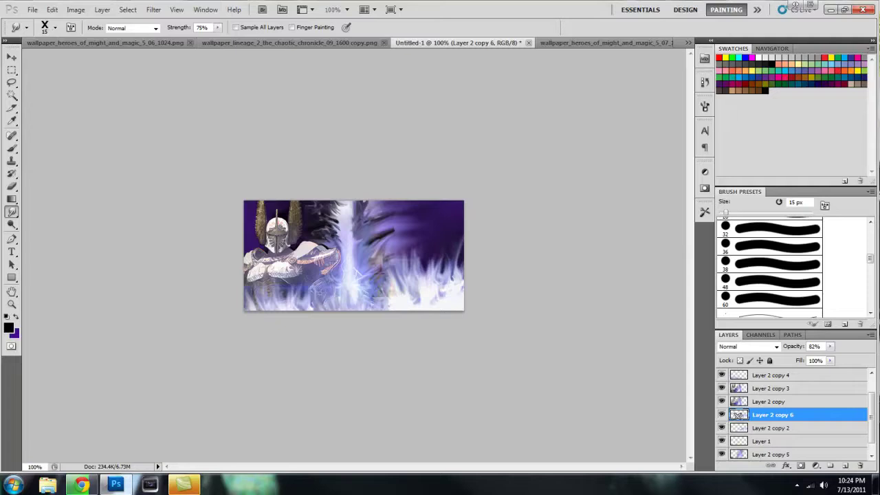
mouse_move(383, 259)
mouse_down()
mouse_move(395, 276)
mouse_move(404, 272)
mouse_move(403, 281)
mouse_move(380, 283)
mouse_up()
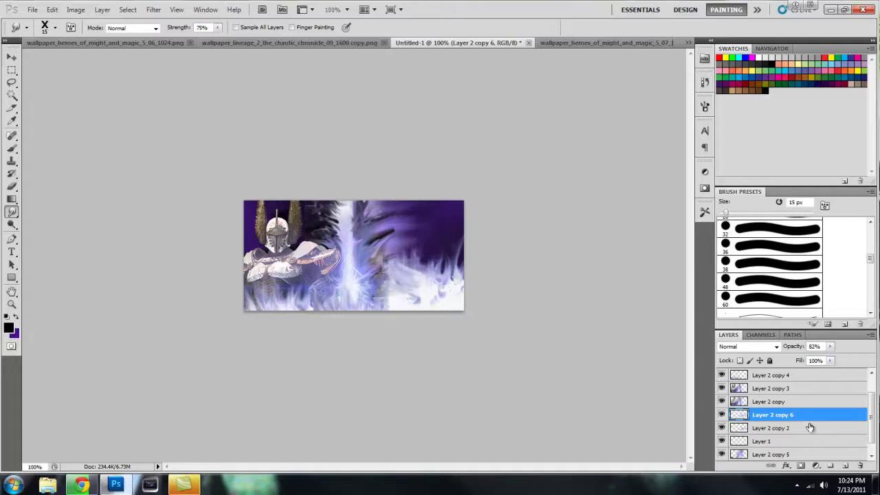
click(731, 349)
click(733, 312)
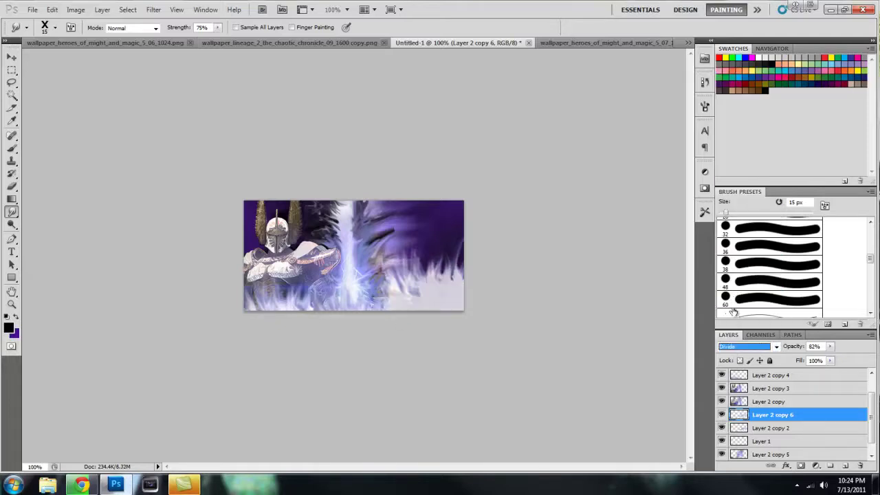
scroll(746, 348, up, 10)
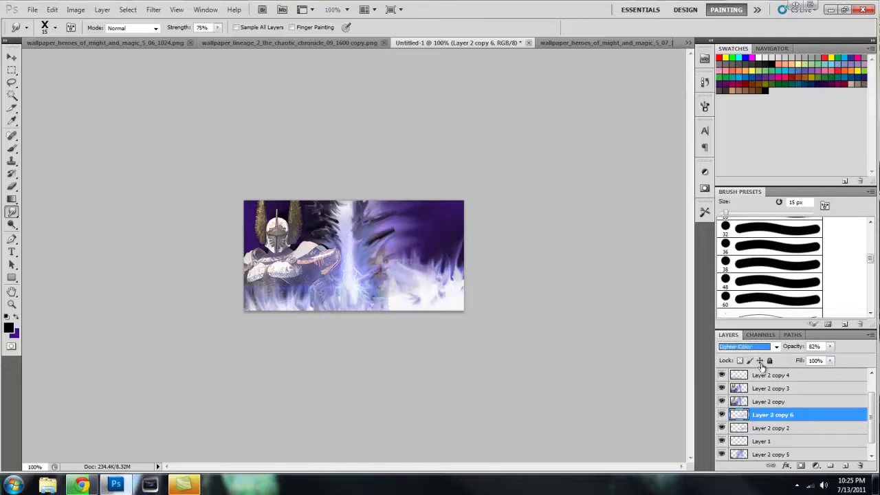
drag(819, 411, 860, 466)
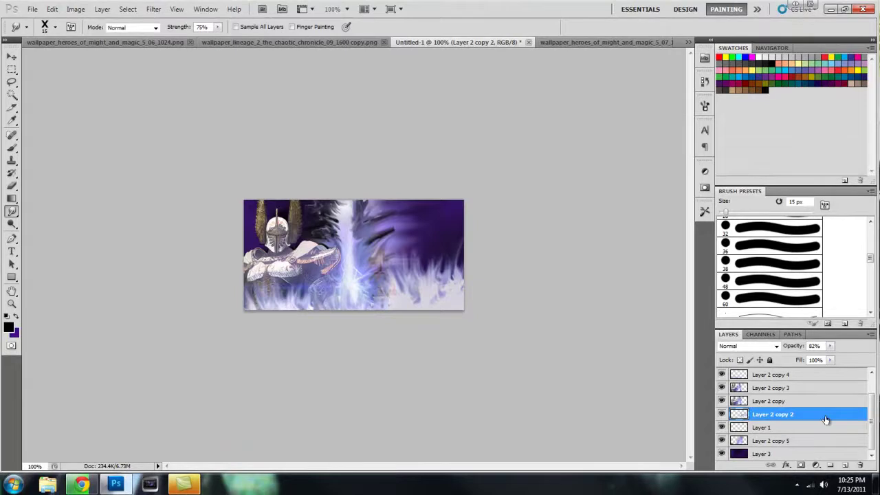
- Duplicate Layer 2 copy 2 as Layer 2 copy 6, rotate it about 107°, and apply the transform
key(ctrl+j)
click(12, 56)
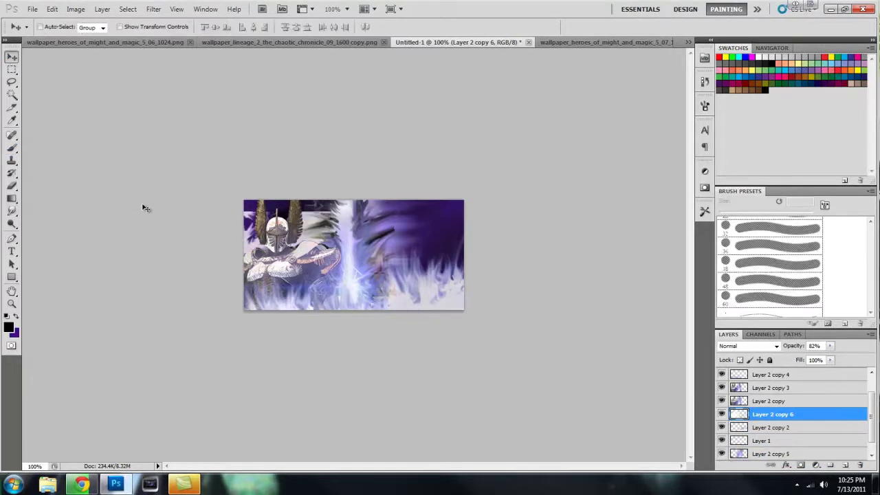
key(ctrl+t)
drag(193, 206, 169, 290)
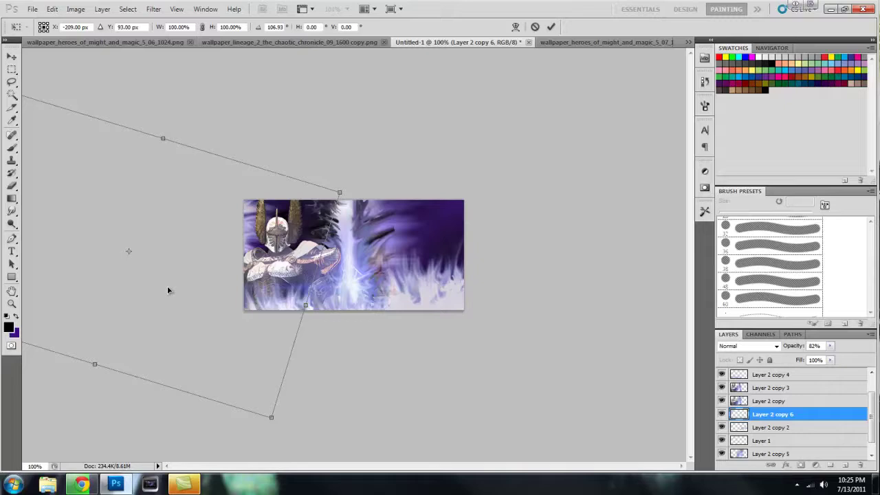
click(13, 59)
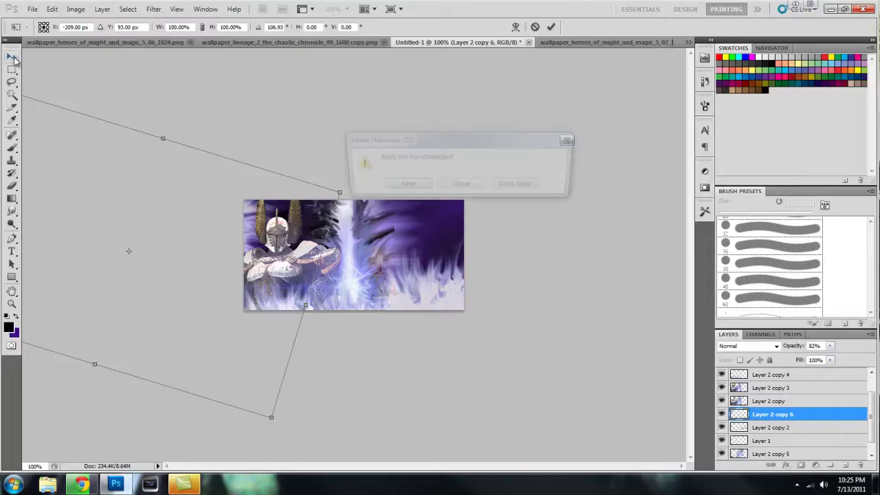
click(392, 185)
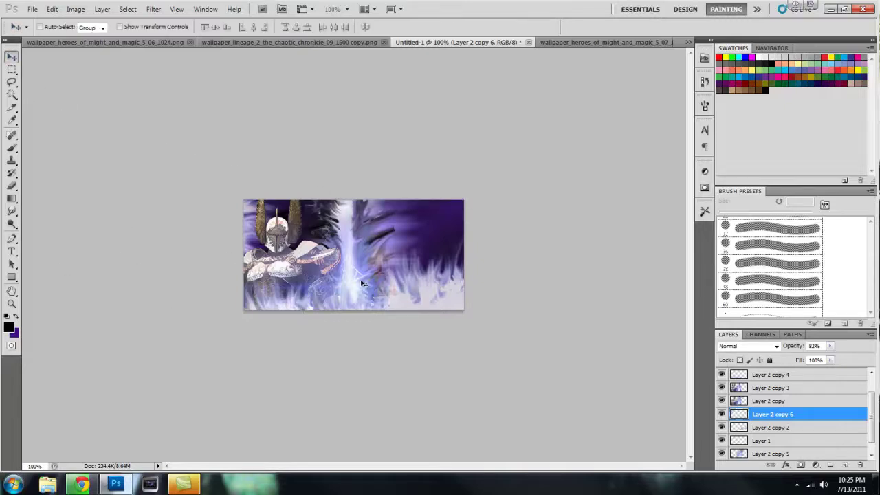
- Type the Im720p text near the banner's top right in the BatmanForeverAlternate font
click(12, 251)
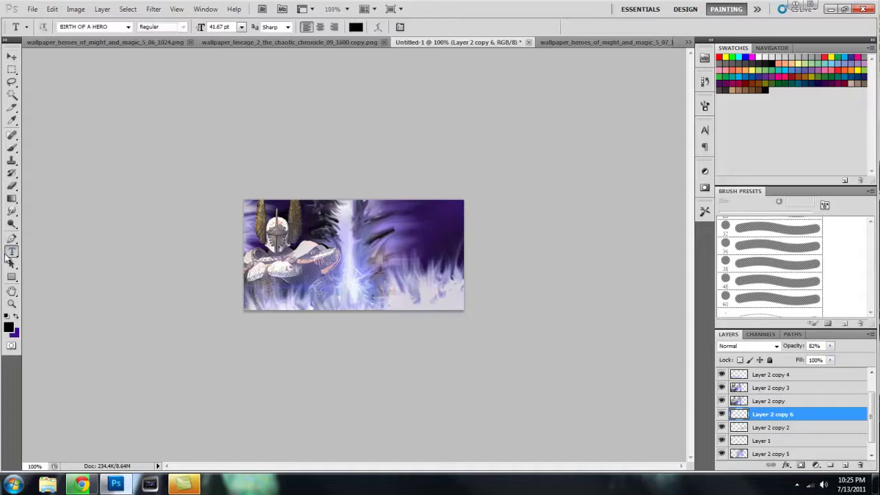
click(383, 214)
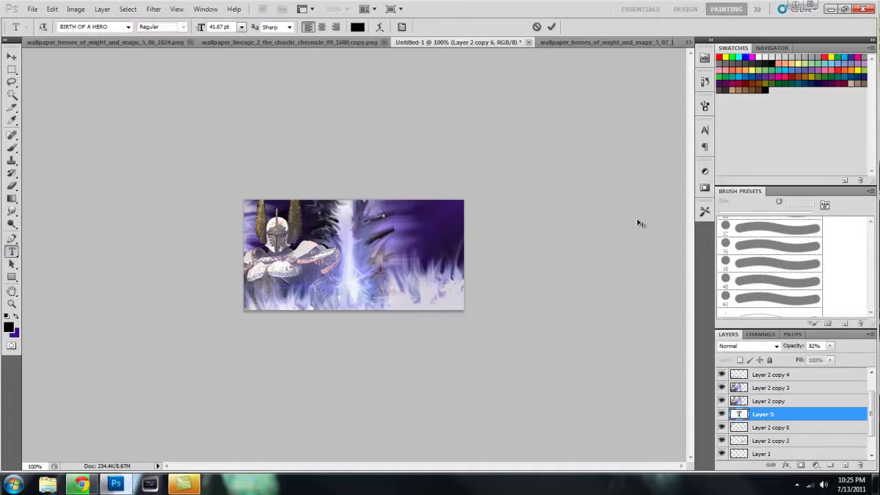
text(Im720p)
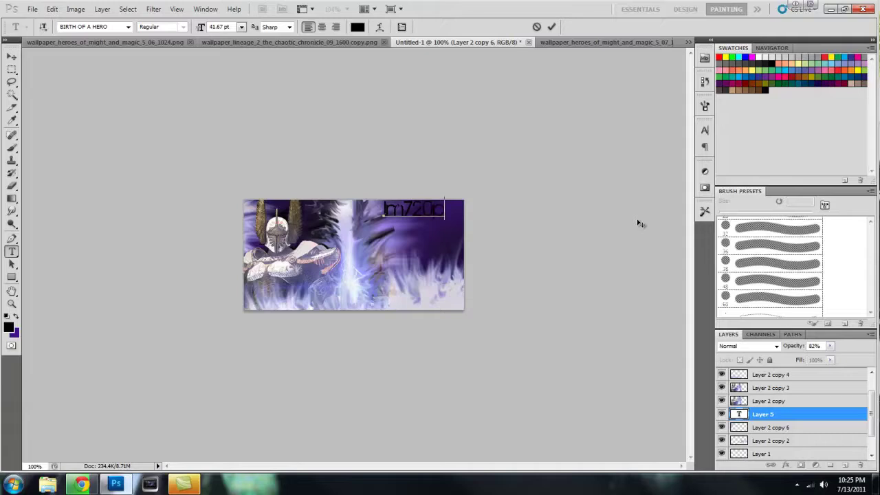
key(ctrl+a)
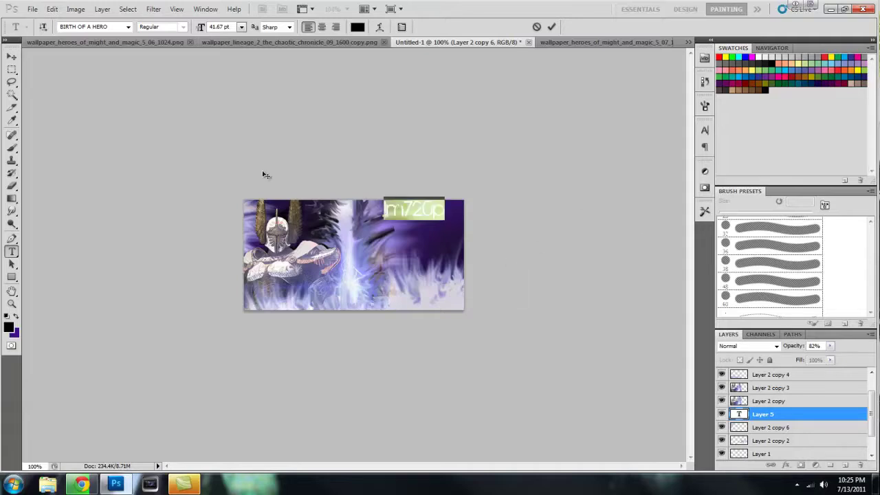
click(110, 27)
click(128, 27)
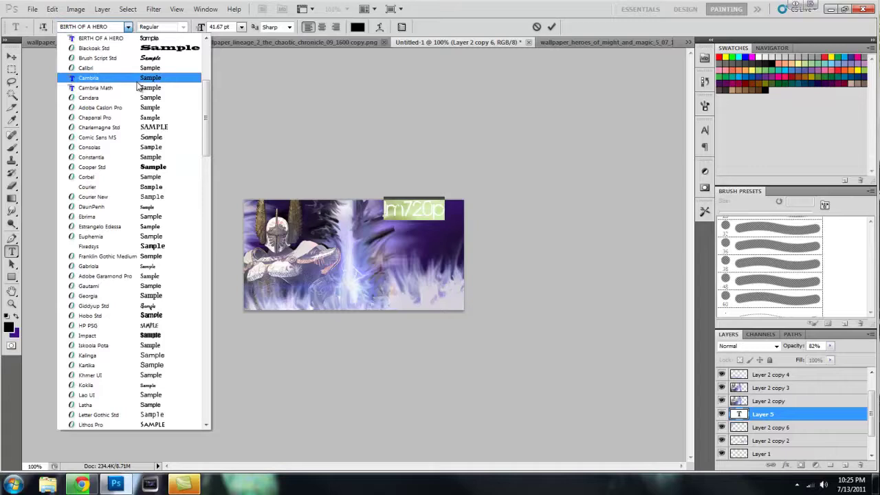
scroll(131, 90, up, 3)
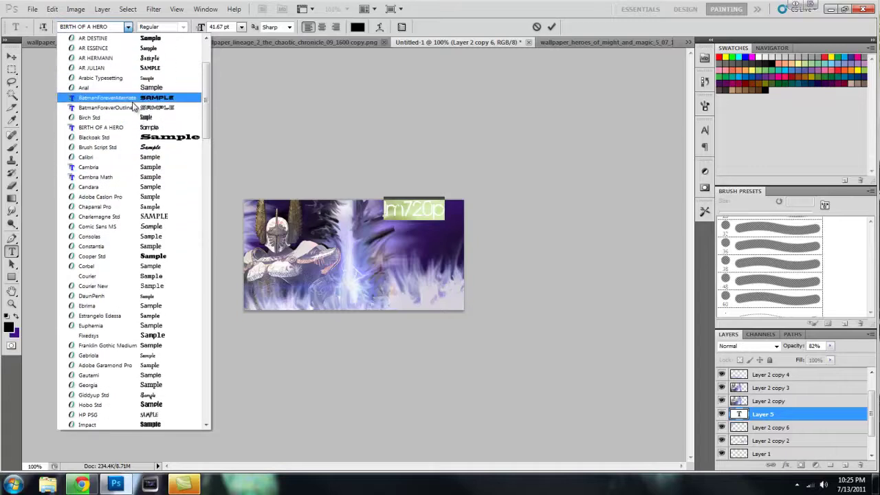
click(104, 97)
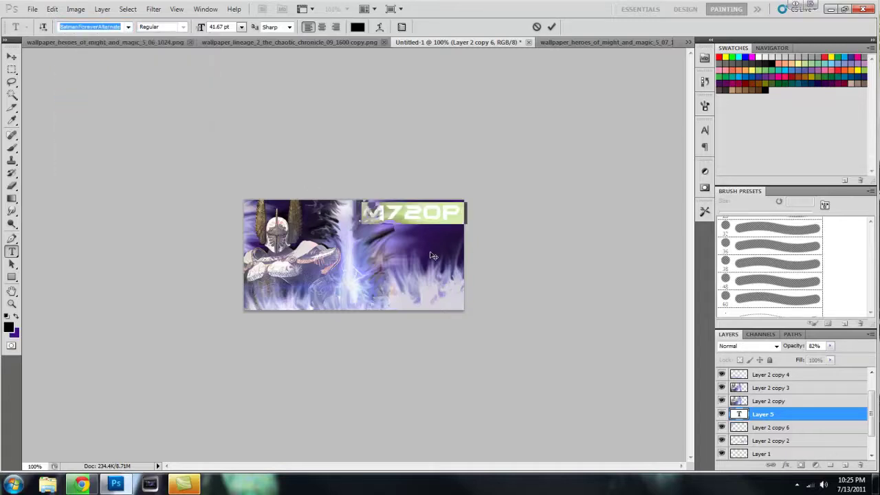
- Rotate the text about 25° clockwise, shrink it slightly, move it right and down, and commit
drag(500, 252, 480, 280)
drag(467, 225, 437, 218)
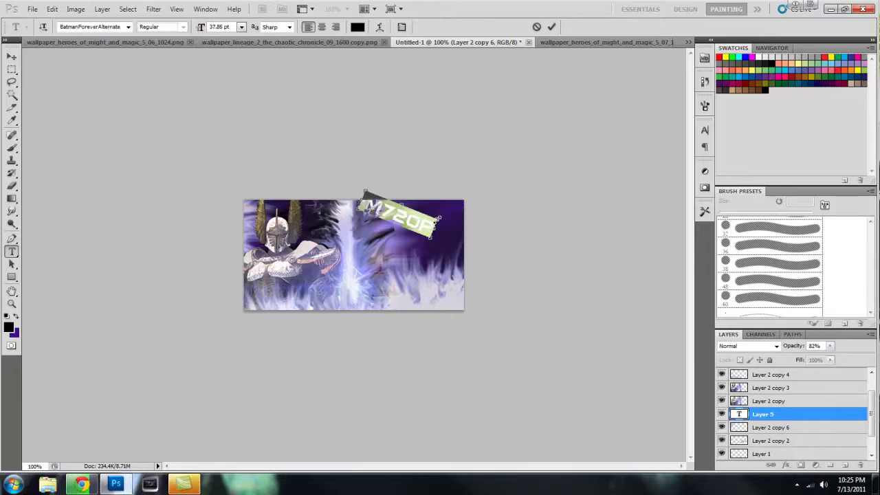
click(418, 224)
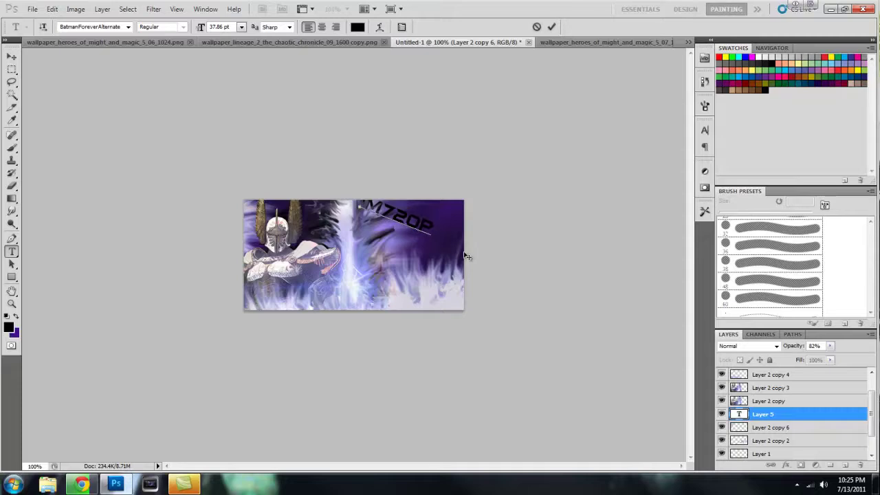
drag(465, 257, 489, 266)
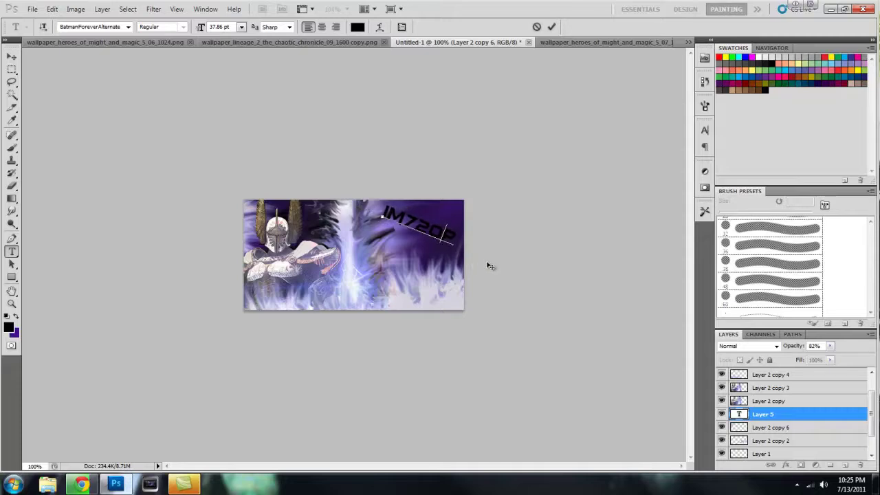
click(11, 57)
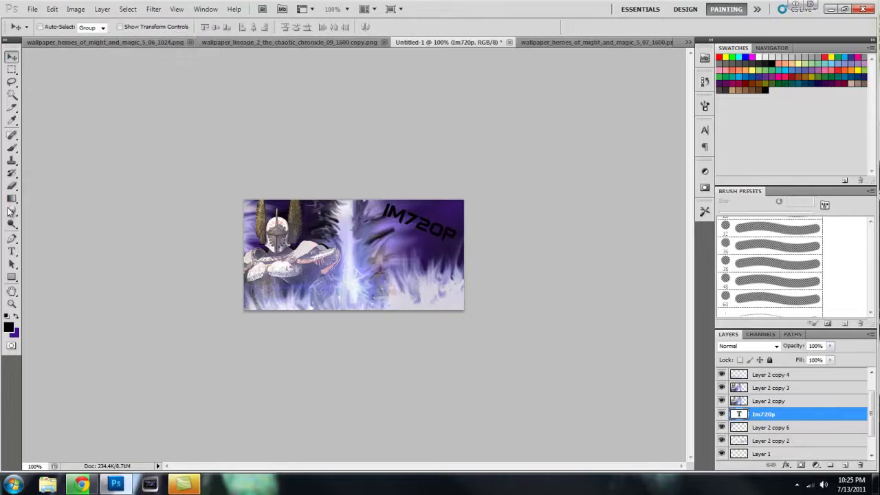
- Recolour the IM720P text with dark purple sampled from the banner
click(12, 252)
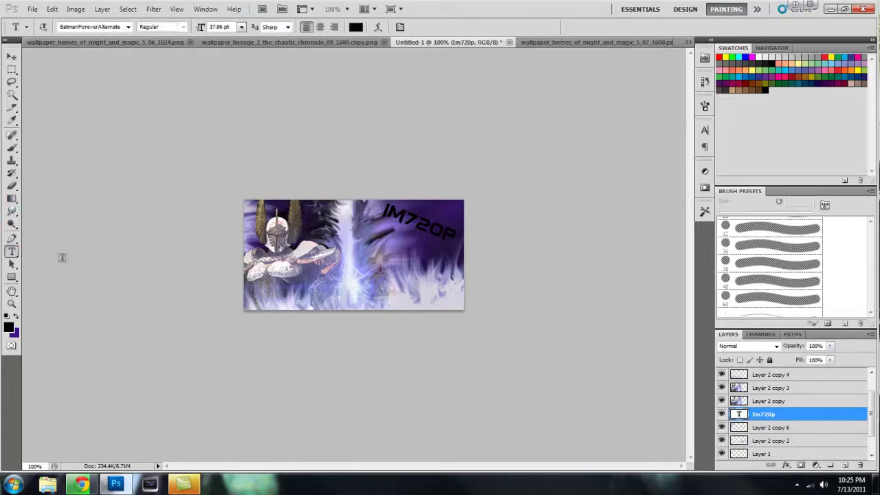
drag(457, 237, 347, 210)
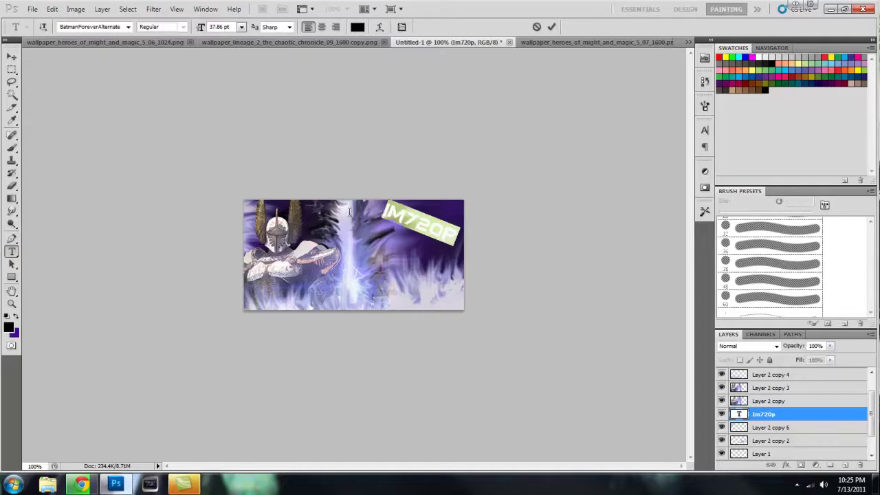
click(357, 27)
drag(447, 216, 465, 207)
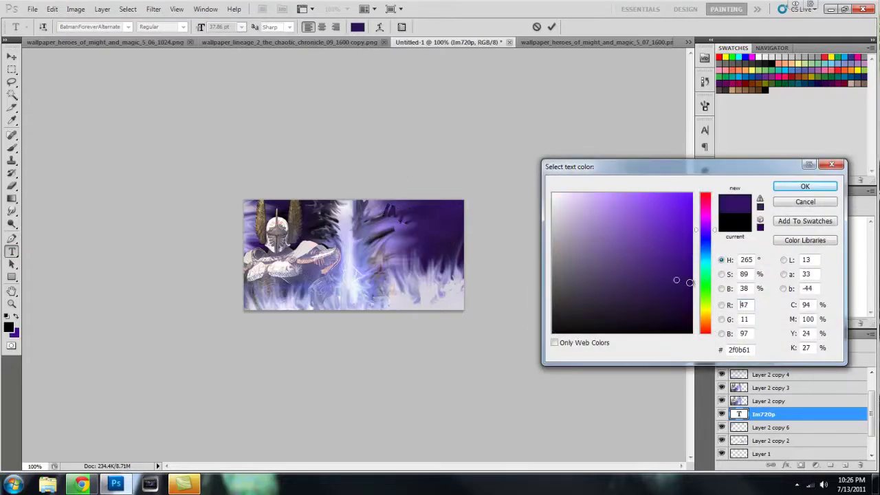
click(806, 187)
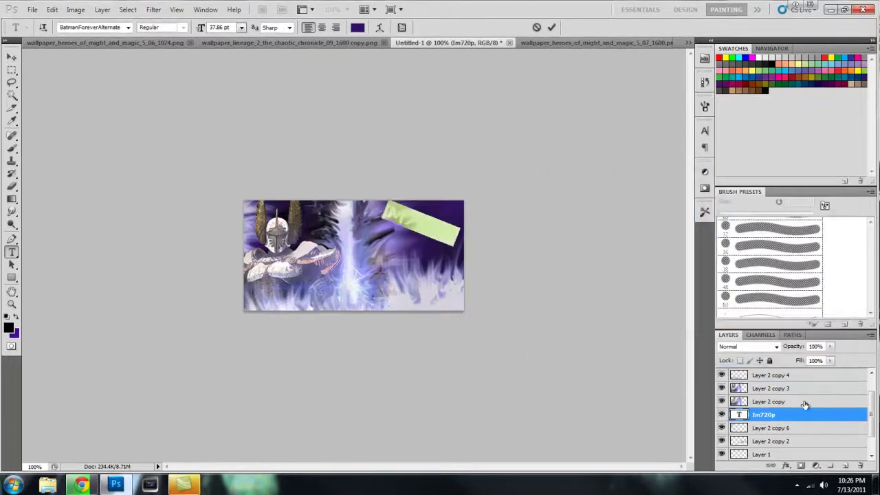
- Enable an Outer Glow on the Im720p text using a pale lavender colour sampled from the banner
double_click(804, 416)
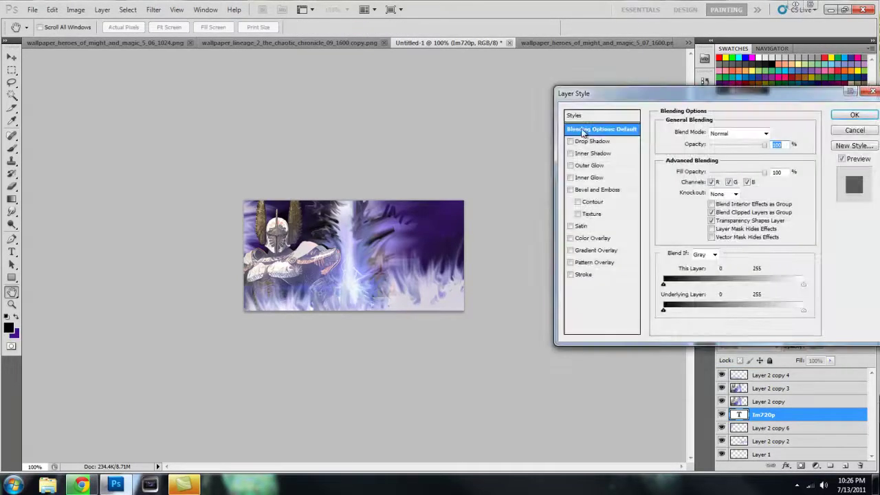
click(570, 165)
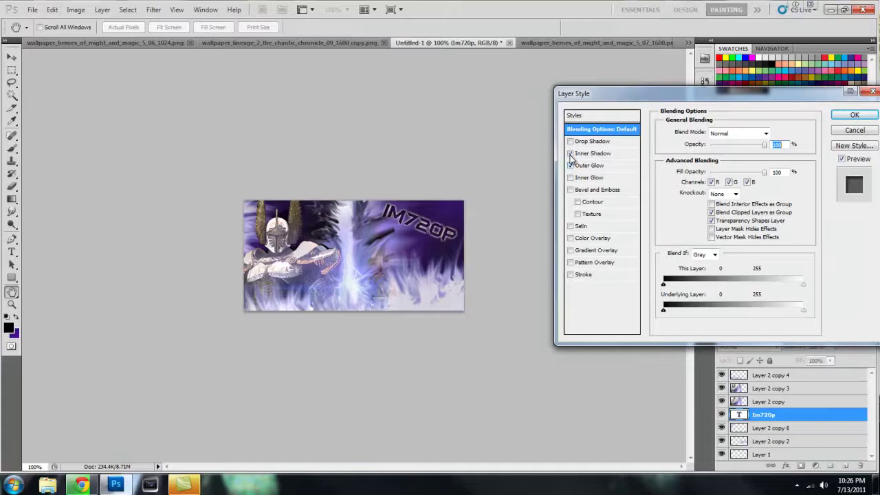
click(612, 165)
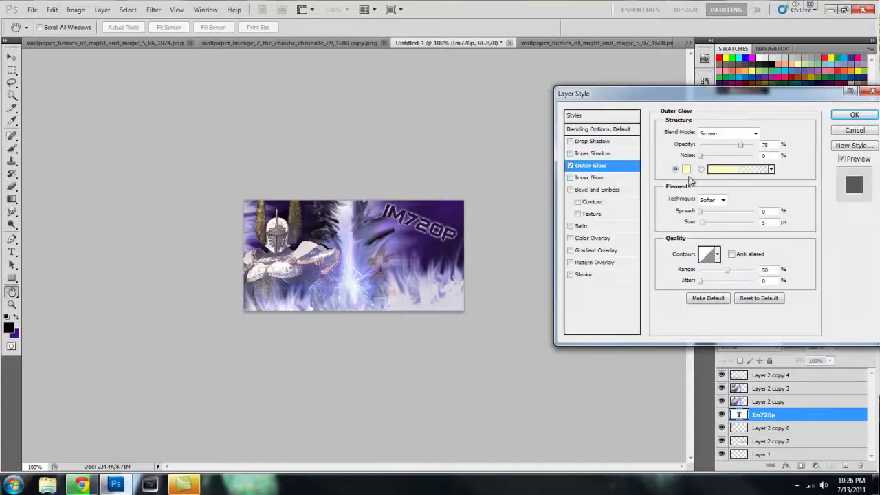
click(686, 169)
click(463, 220)
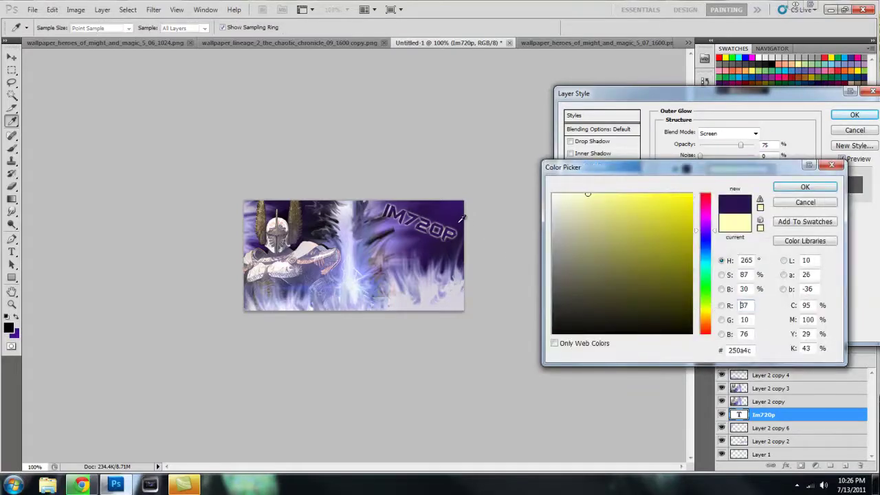
mouse_move(557, 289)
mouse_down()
mouse_move(671, 283)
mouse_move(689, 253)
mouse_up()
click(357, 256)
mouse_move(358, 255)
mouse_down()
mouse_move(344, 240)
mouse_move(347, 222)
mouse_move(426, 306)
mouse_move(444, 302)
mouse_up()
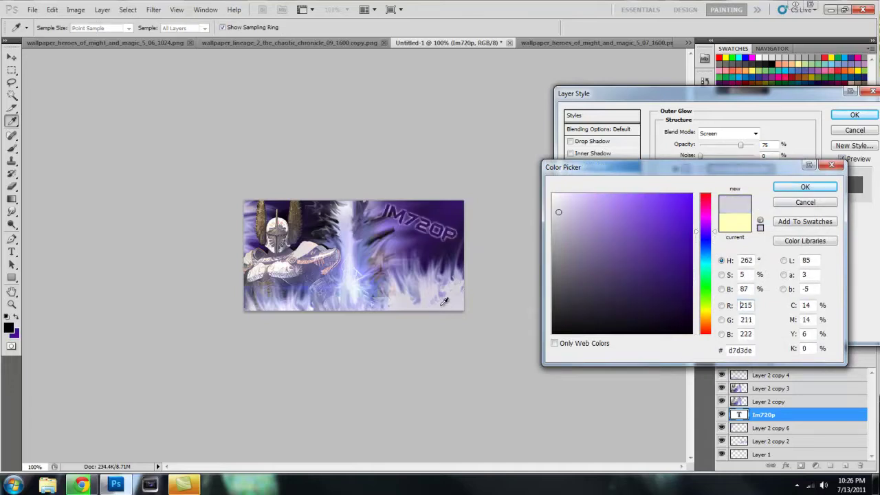
click(791, 190)
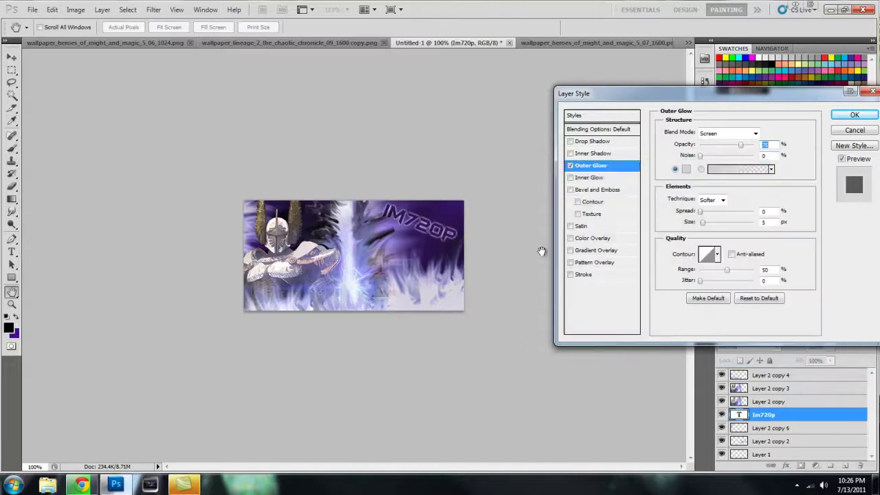
click(570, 274)
click(570, 275)
- Turn on Bevel and Emboss for the text with the shadow opacity reduced to 0%
click(570, 251)
click(570, 251)
click(570, 189)
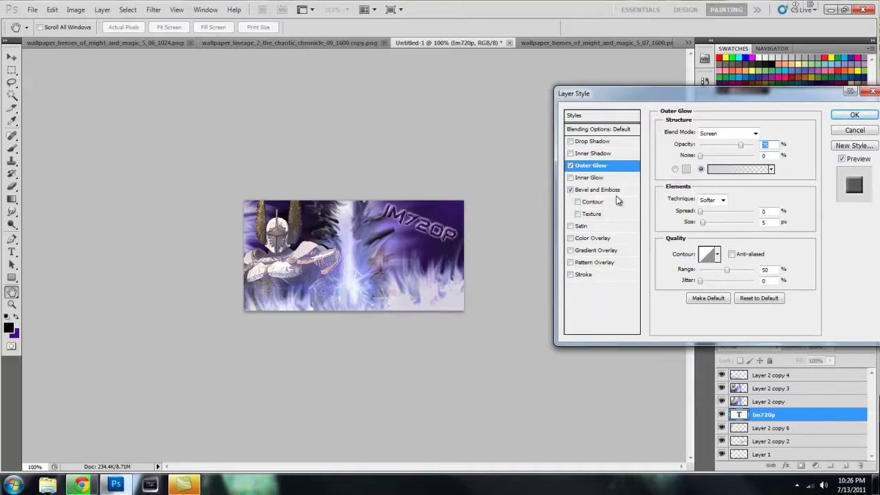
click(608, 191)
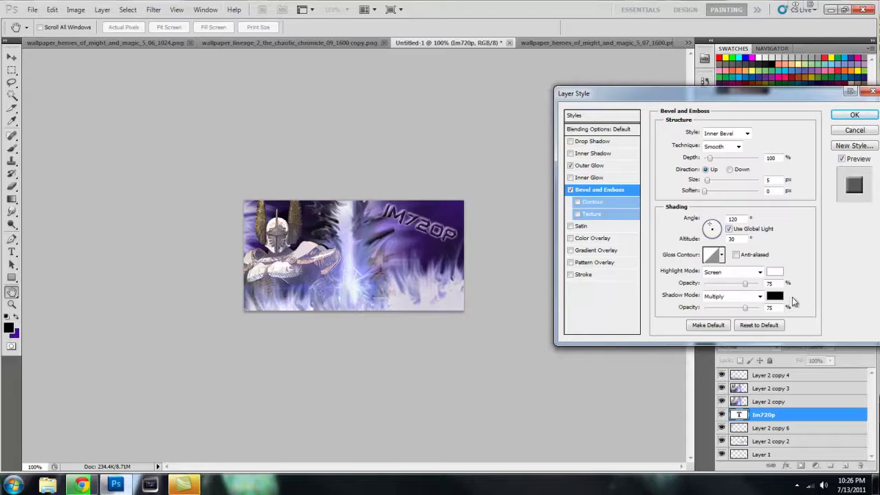
drag(745, 310, 708, 311)
- Set the bevel highlight to Difference at 84% opacity and open the Gloss Contour editor
click(729, 272)
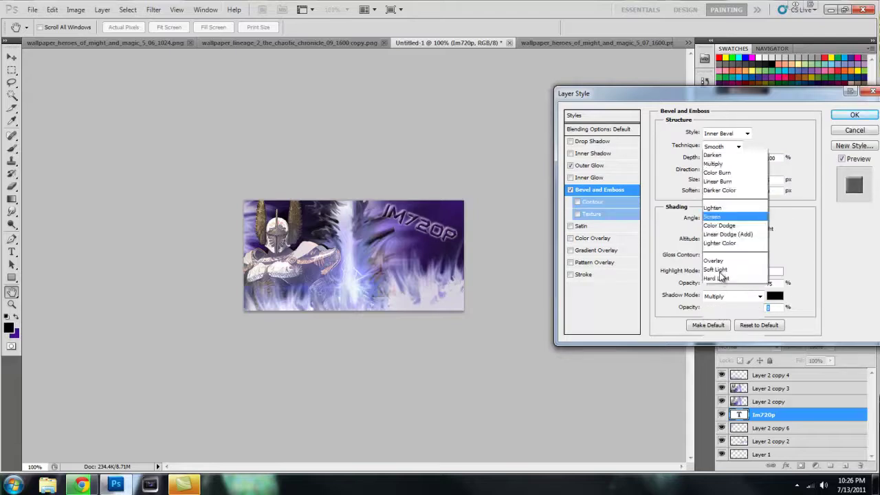
click(730, 237)
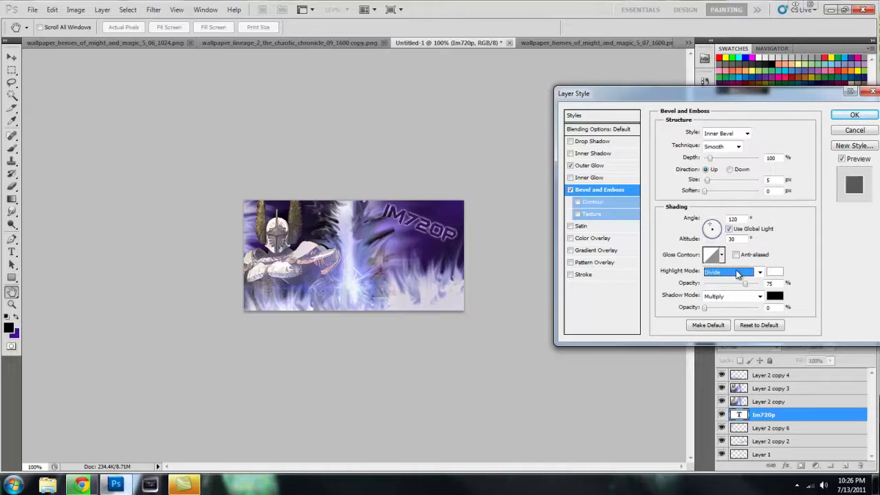
click(741, 272)
click(725, 209)
drag(744, 287, 750, 286)
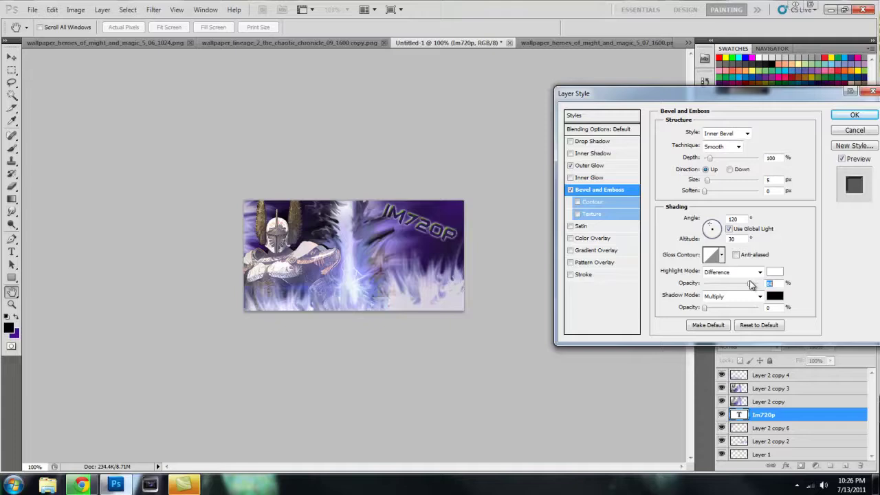
click(713, 256)
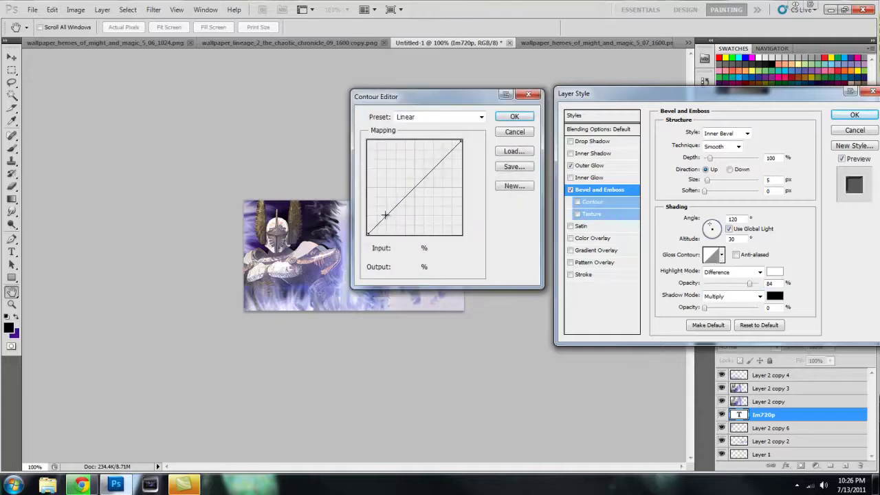
- Drag two points on the gloss contour into a steep-then-flat custom curve and confirm it
drag(385, 216, 381, 195)
drag(421, 95, 205, 109)
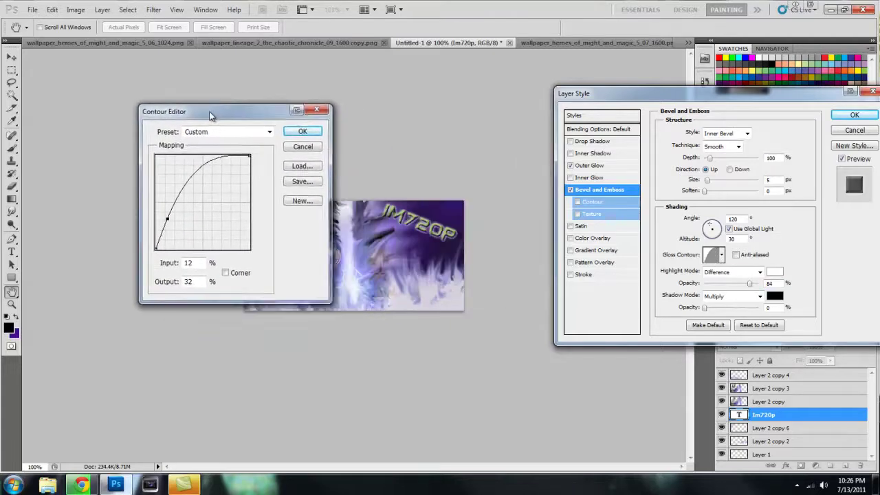
drag(173, 195, 194, 196)
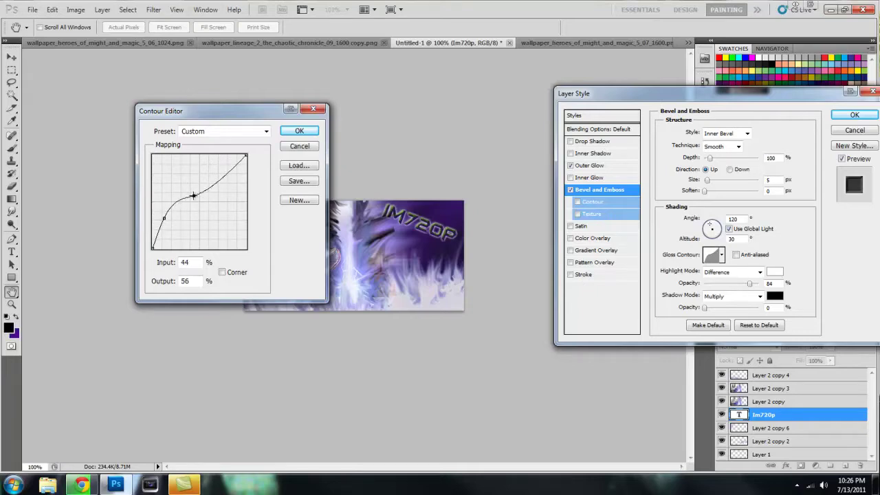
click(295, 131)
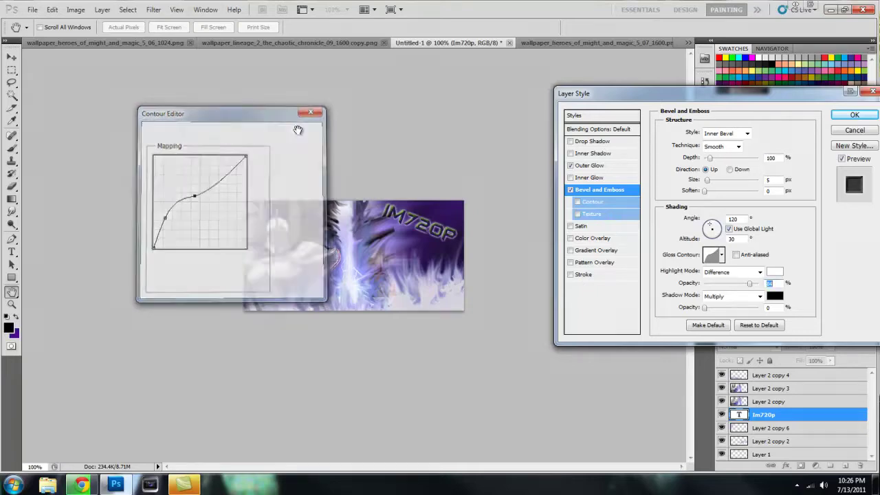
- Compare Outer Bevel, Emboss and Pillow Emboss, choose Stroke Emboss, and apply the layer style
click(718, 146)
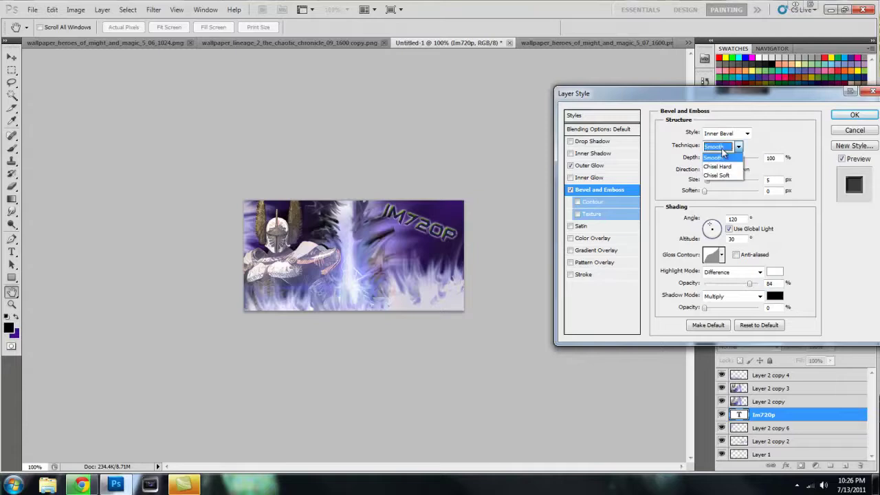
click(722, 134)
click(719, 145)
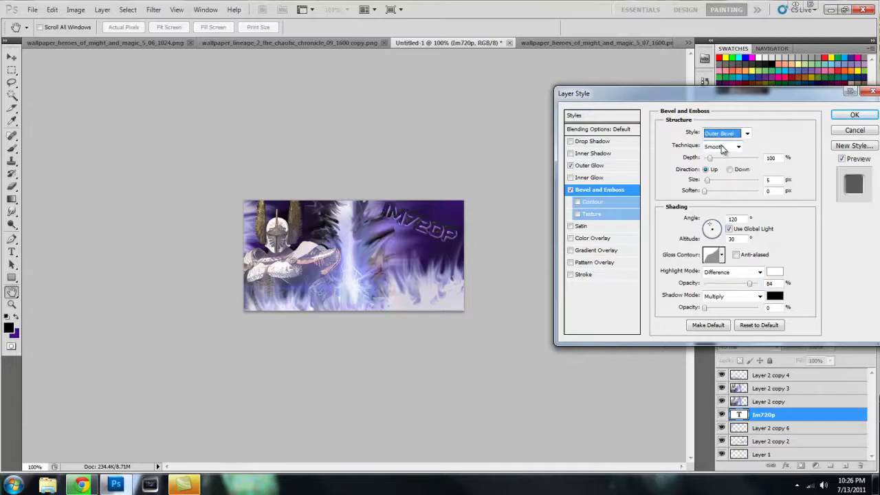
click(724, 134)
click(722, 162)
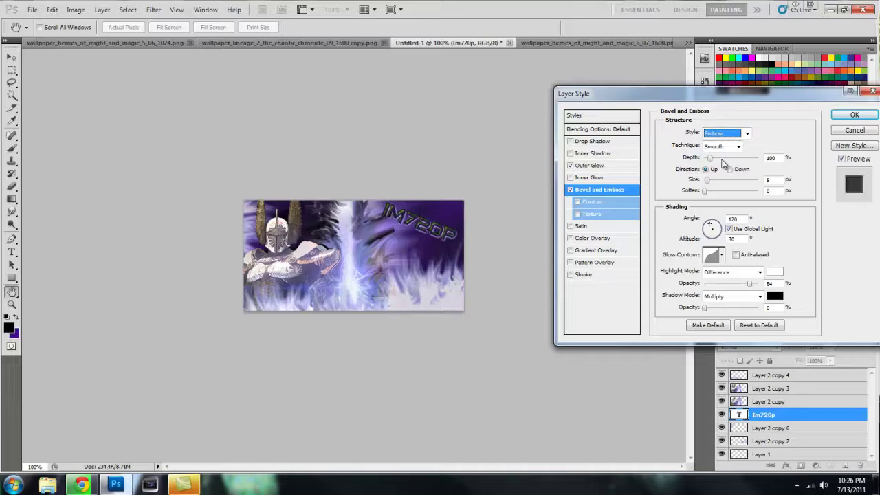
click(728, 134)
click(724, 172)
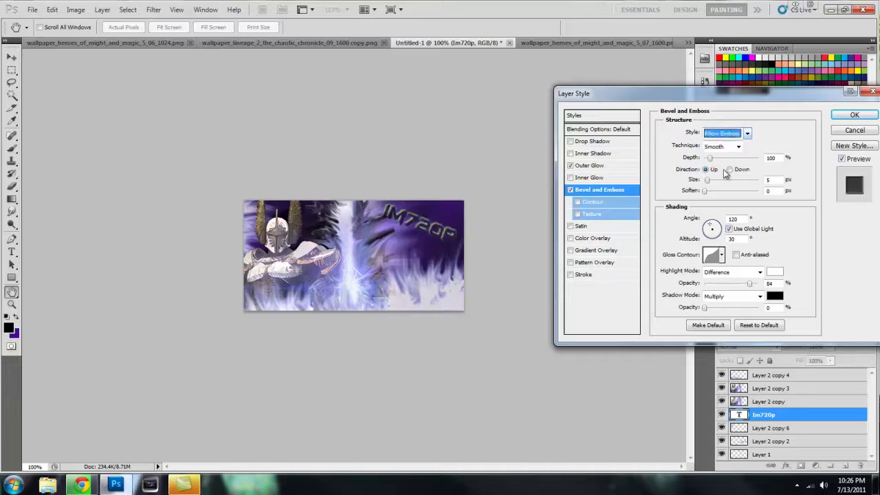
key(Down)
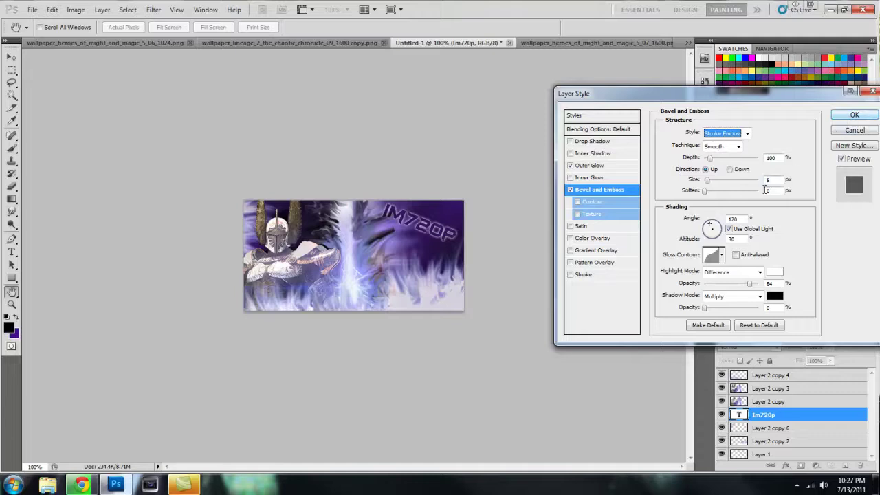
click(850, 116)
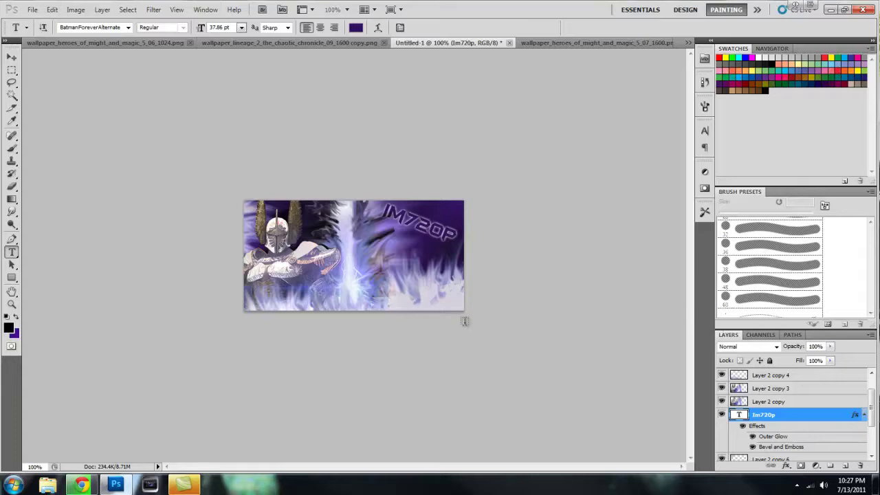
scroll(804, 407, up, 2)
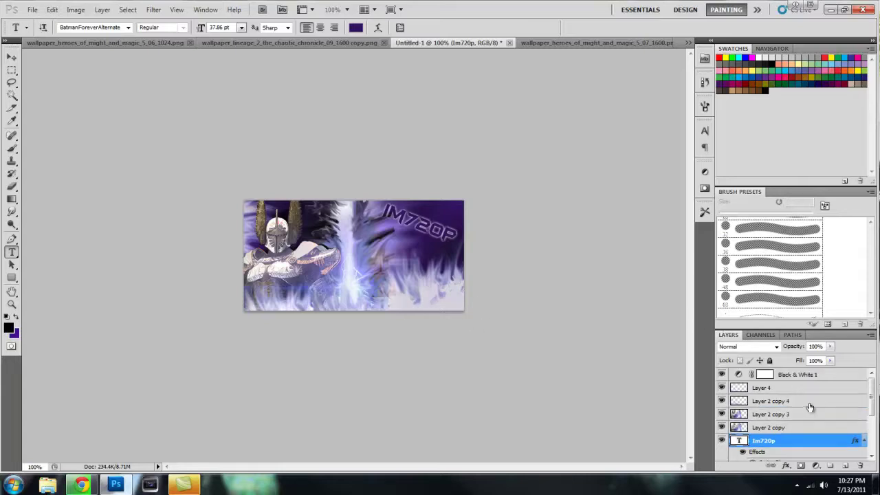